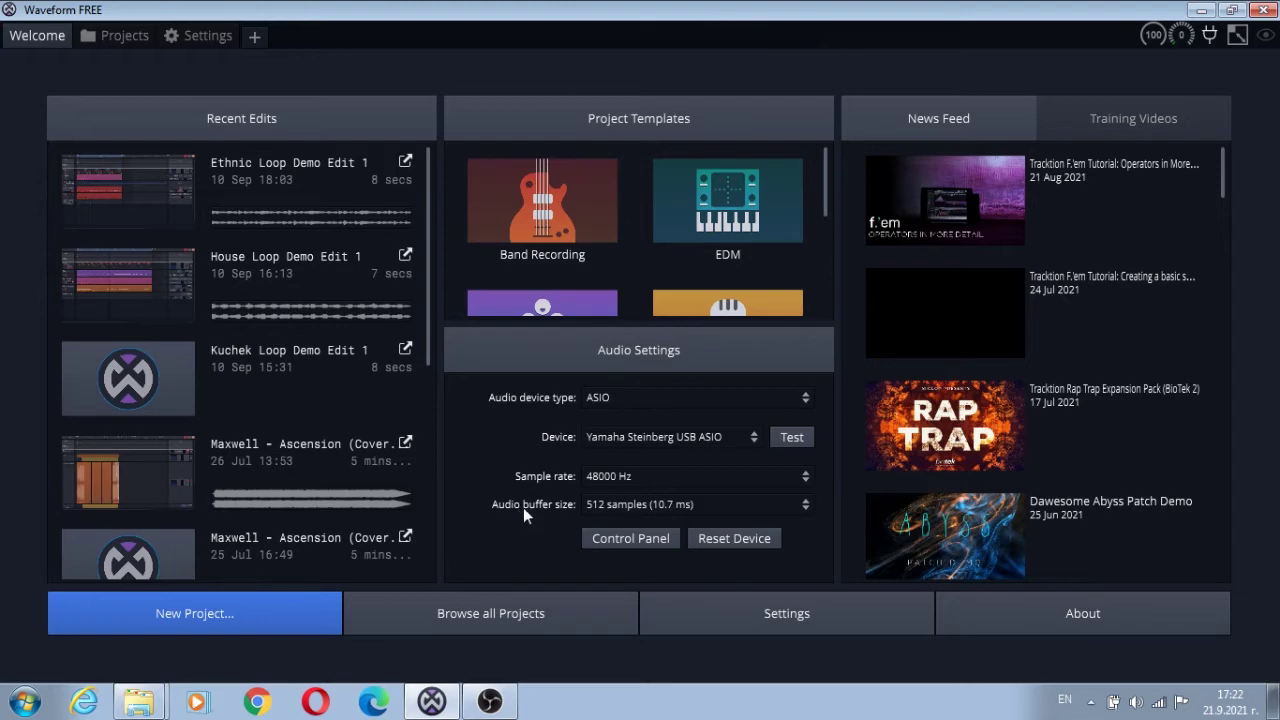
Open the audio device settings to examine the device type, sample rate, buffer size and enabled channels
{"action": "left_click", "coordinate": [204, 36]}
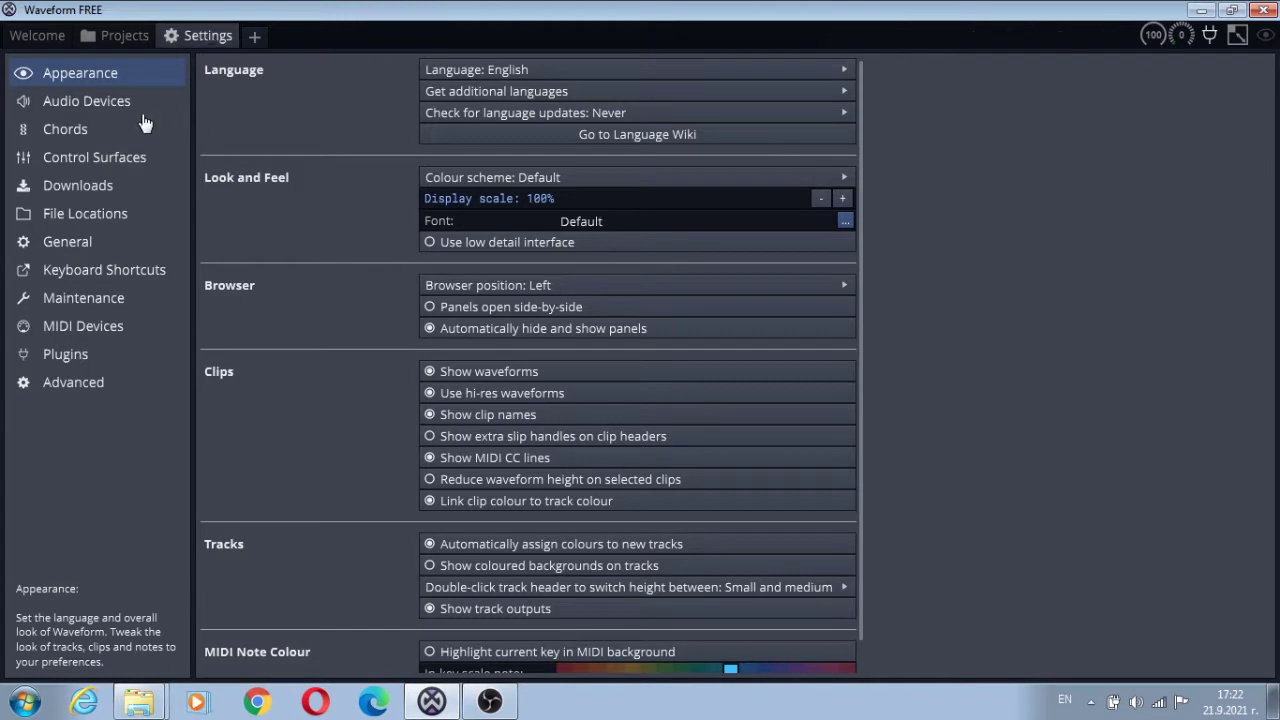
{"action": "left_click", "coordinate": [111, 106]}
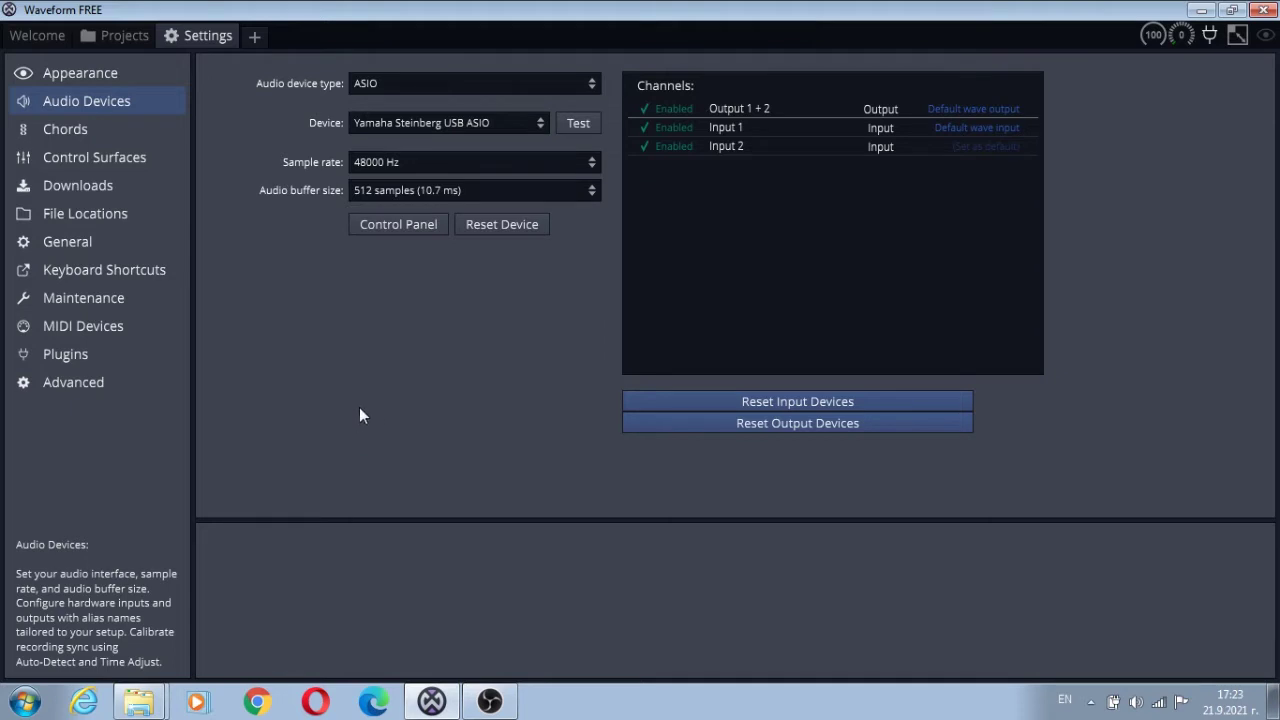
Open the Windows Control Panel's Sound settings and check the default playback and recording devices
{"action": "left_click", "coordinate": [25, 701]}
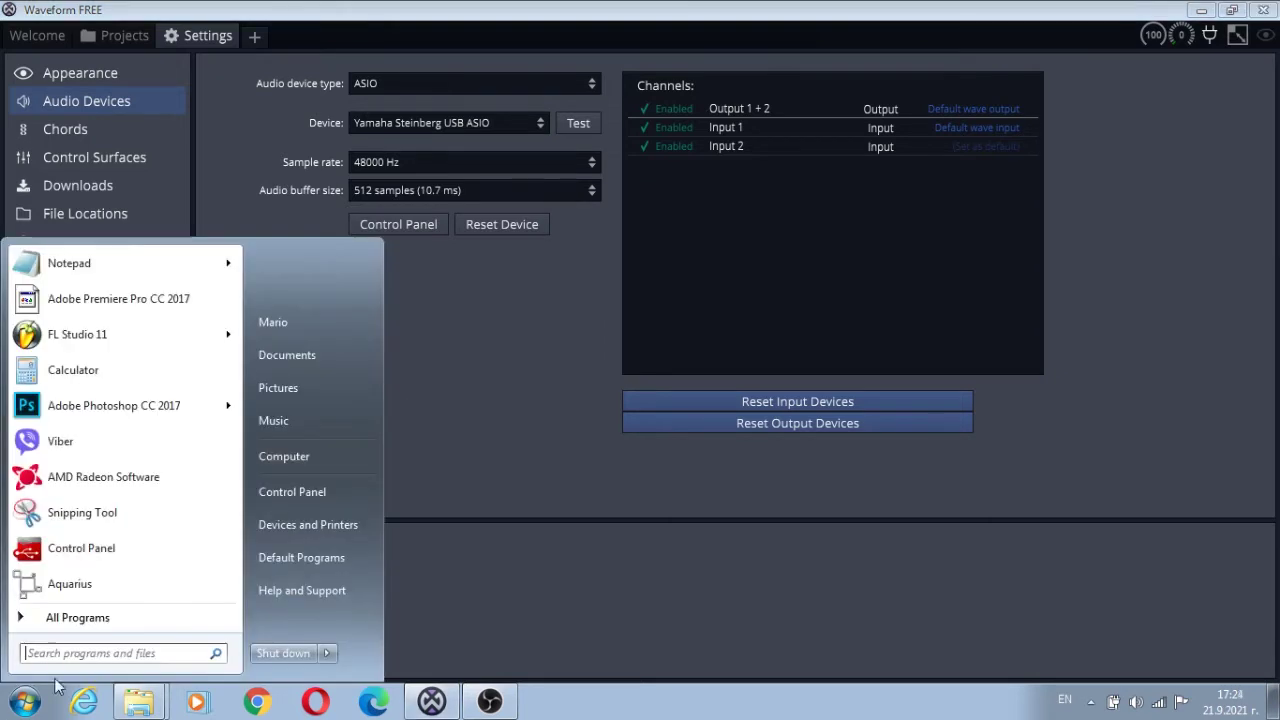
{"action": "left_click", "coordinate": [322, 499]}
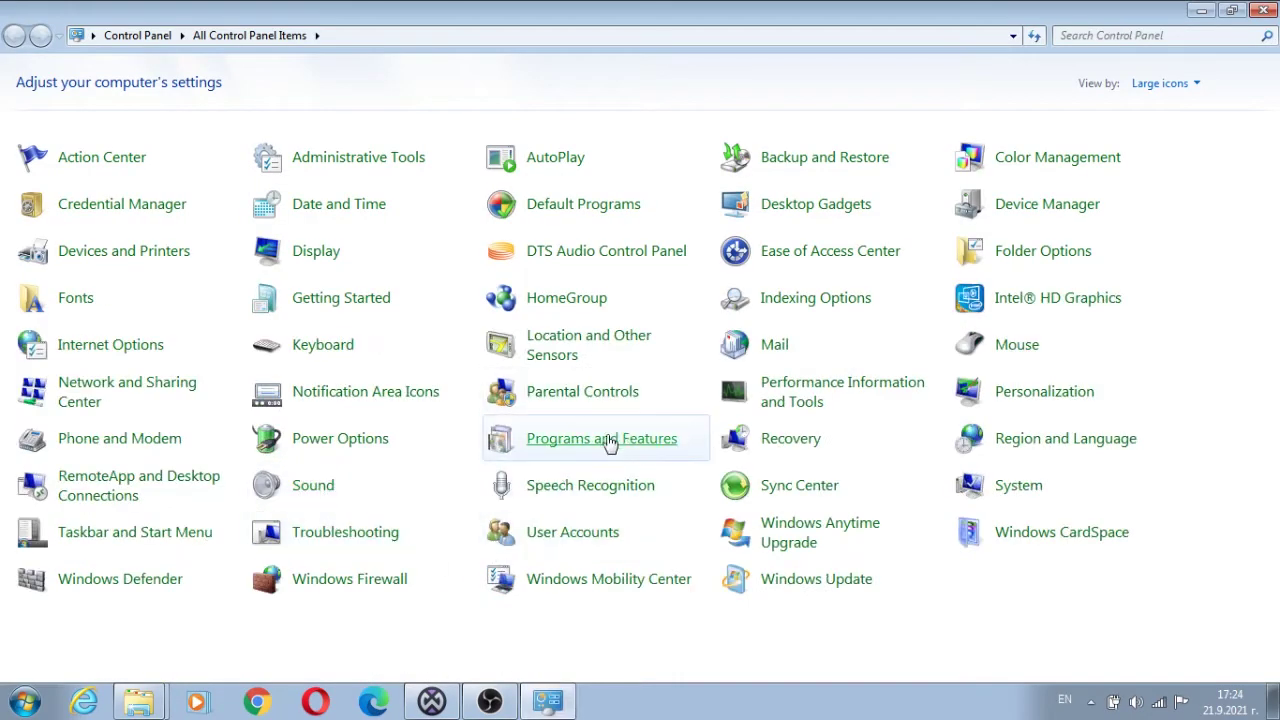
{"action": "left_click", "coordinate": [329, 492]}
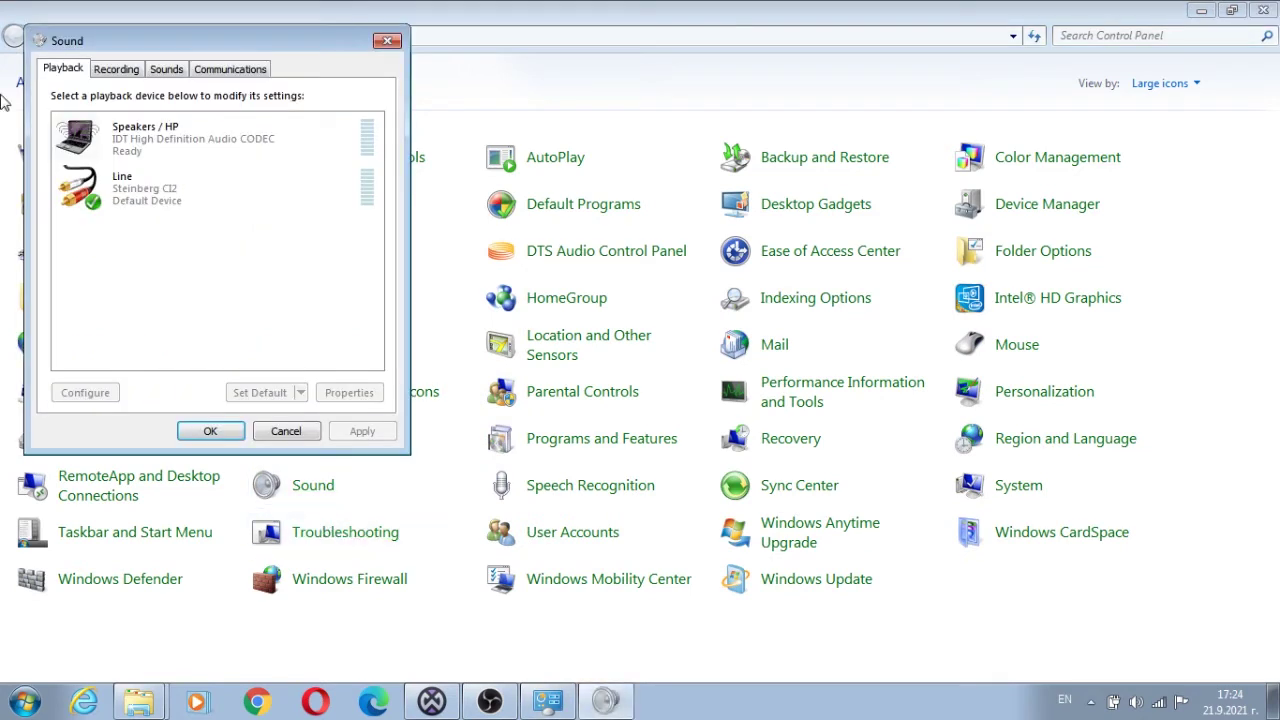
{"action": "left_click", "coordinate": [110, 72]}
{"action": "left_click", "coordinate": [66, 70]}
{"action": "left_click", "coordinate": [123, 72]}
{"action": "left_click", "coordinate": [84, 72]}
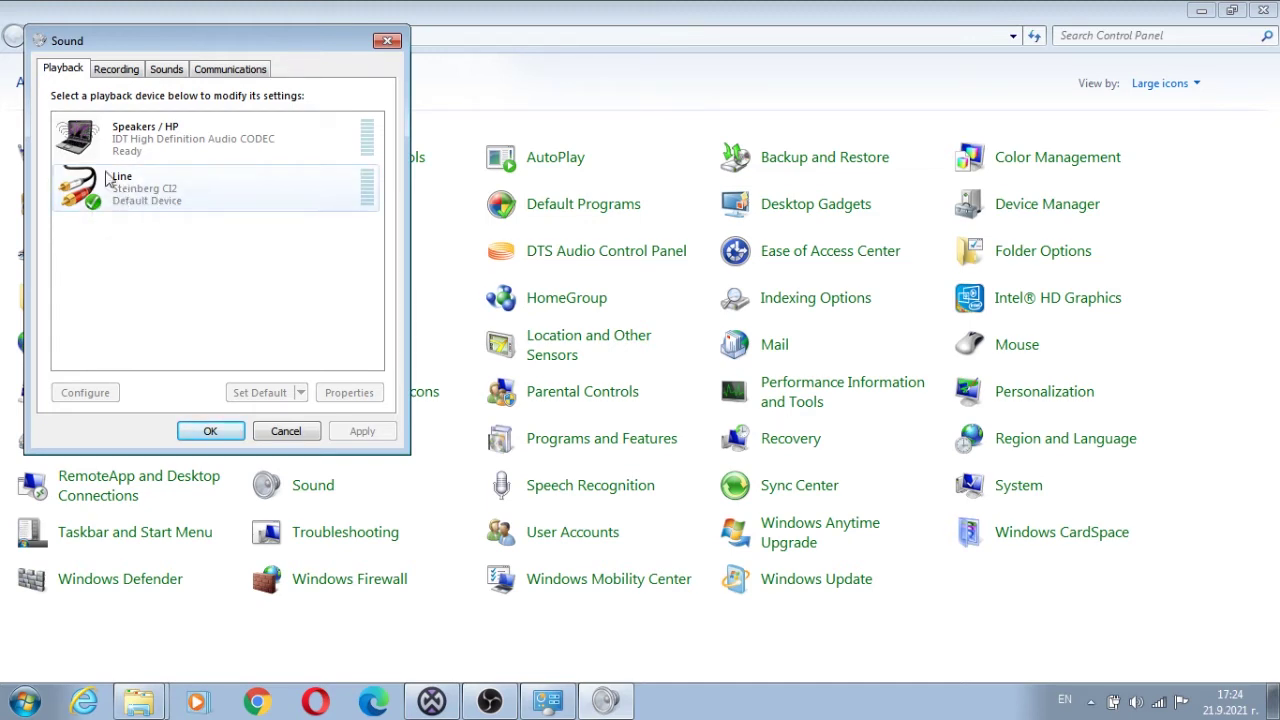
{"action": "left_click", "coordinate": [116, 69]}
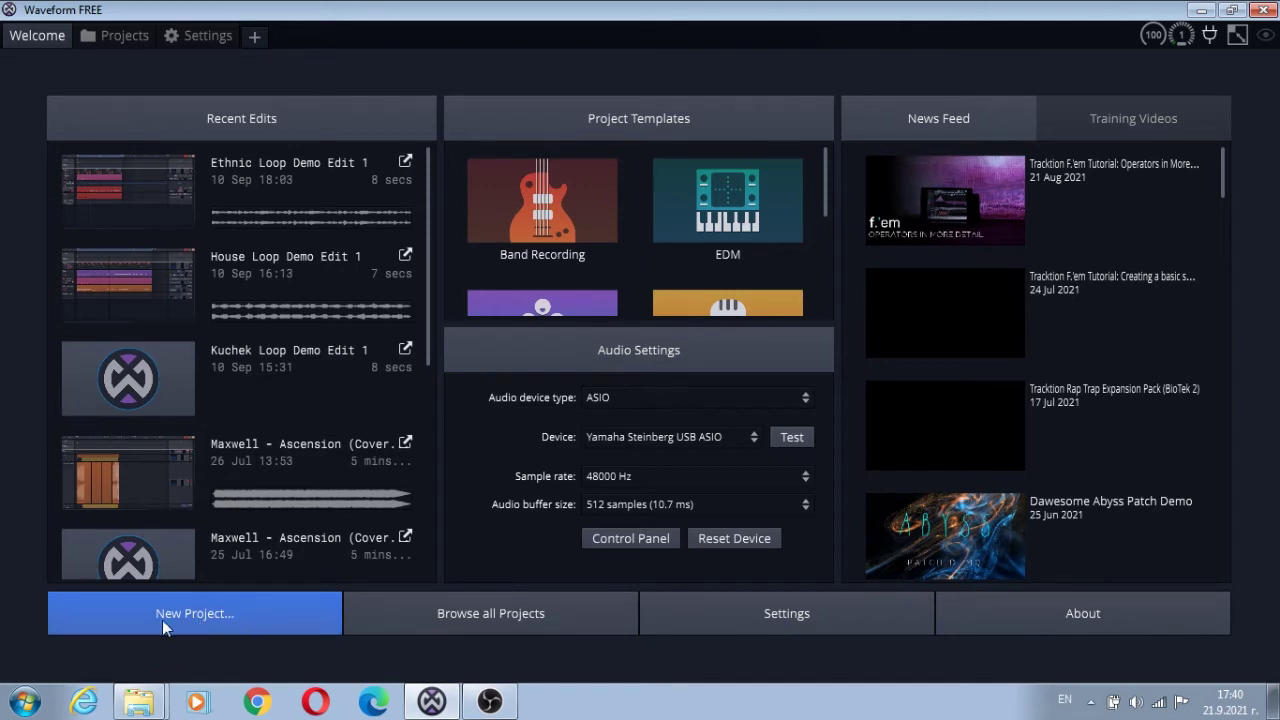
Create a new project named Recording Test from the Default template
{"action": "left_click", "coordinate": [234, 613]}
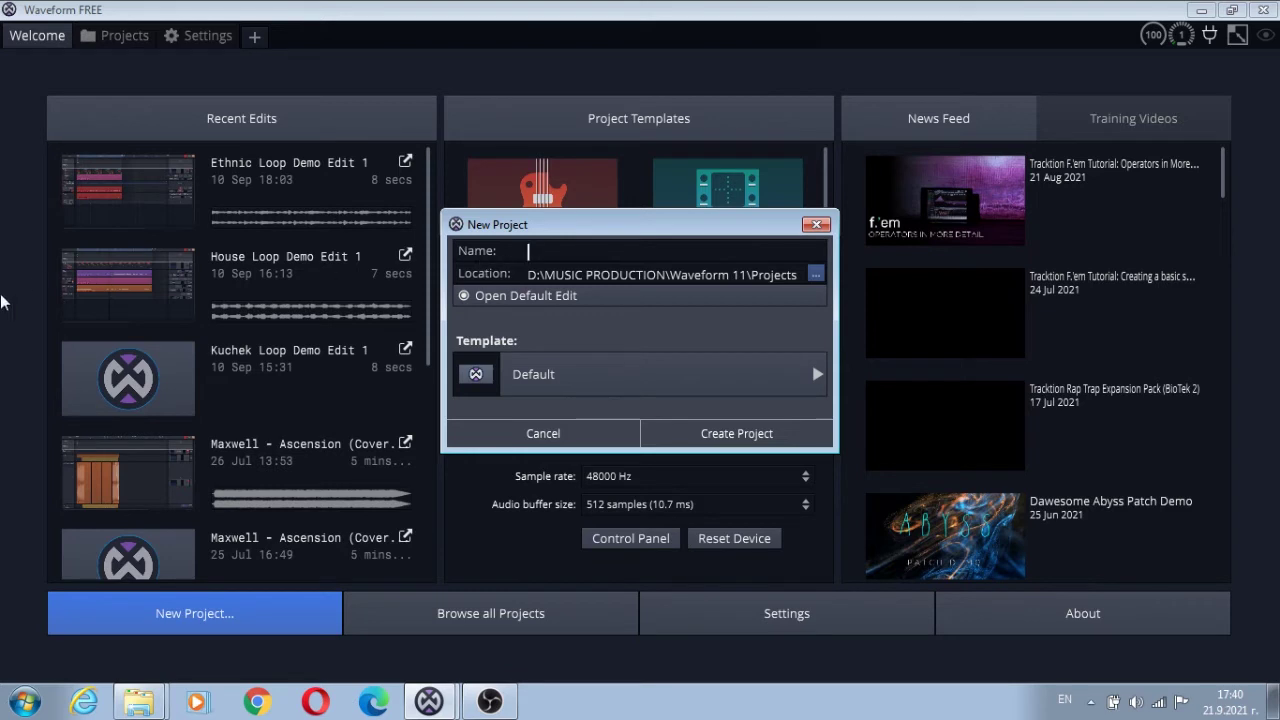
{"action": "type", "text": "Recording Test"}
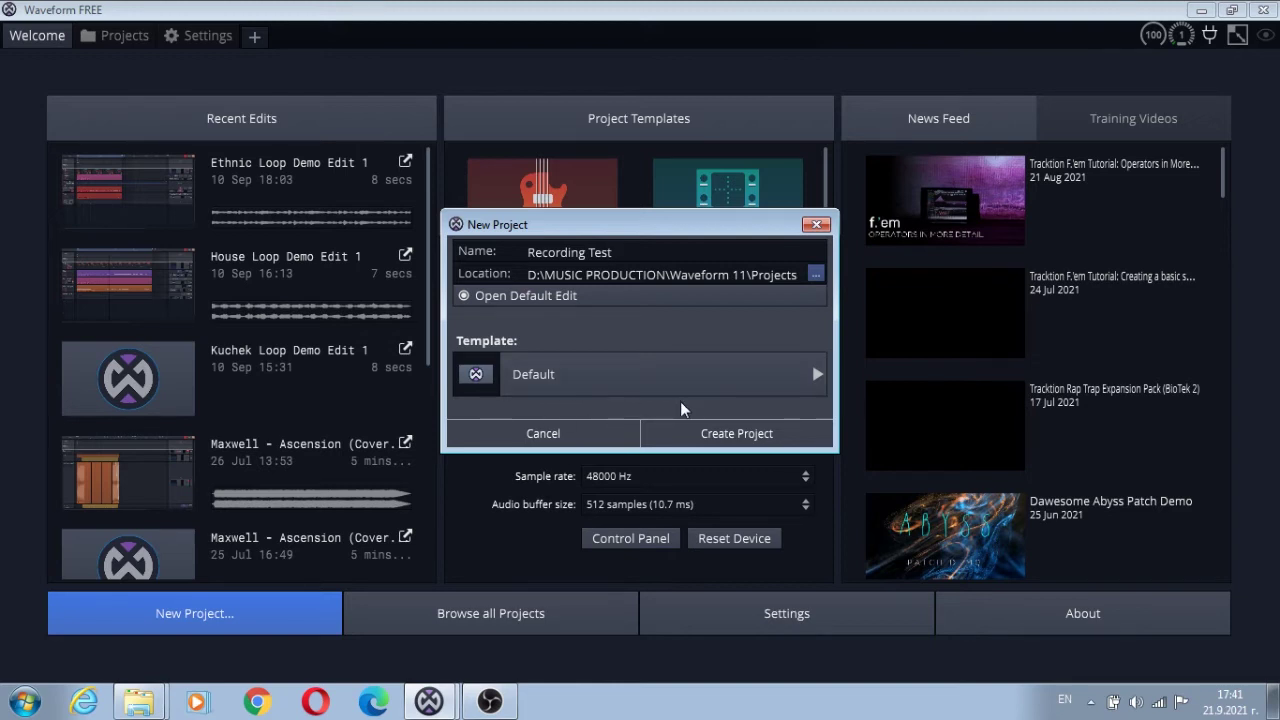
{"action": "left_click", "coordinate": [748, 435]}
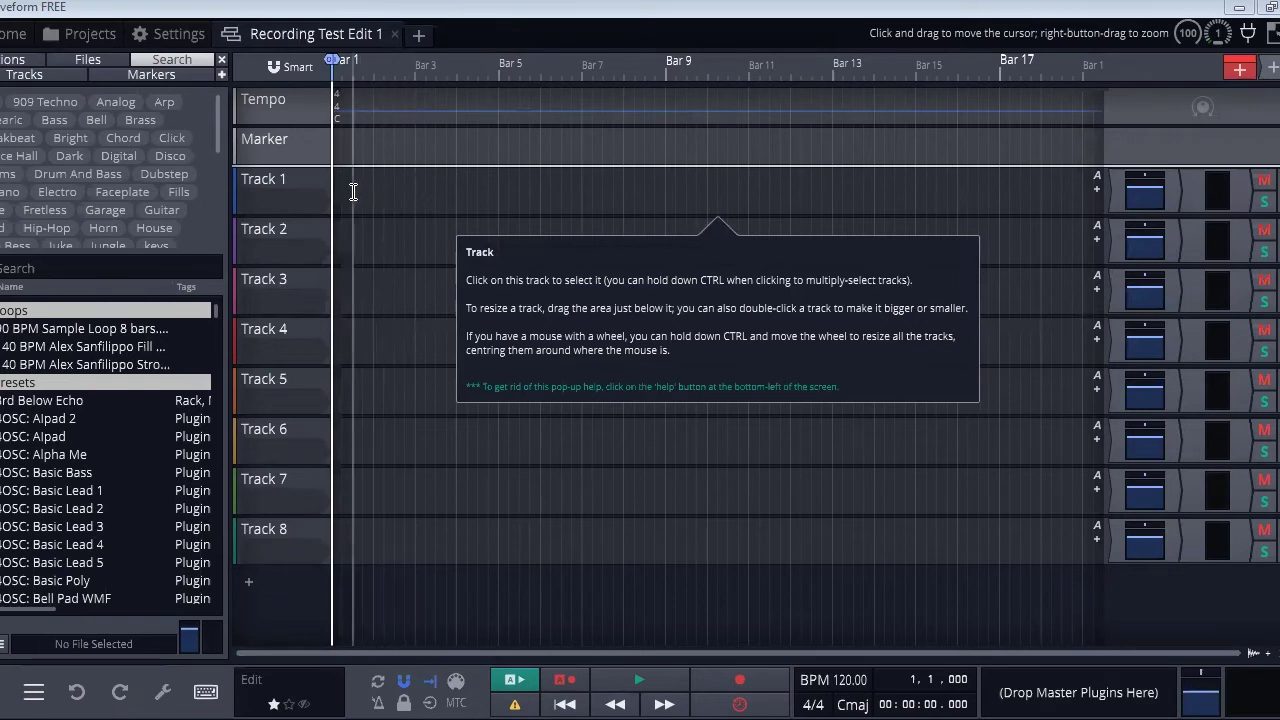
Rename Track 1 as Voice
{"action": "right_click", "coordinate": [258, 181]}
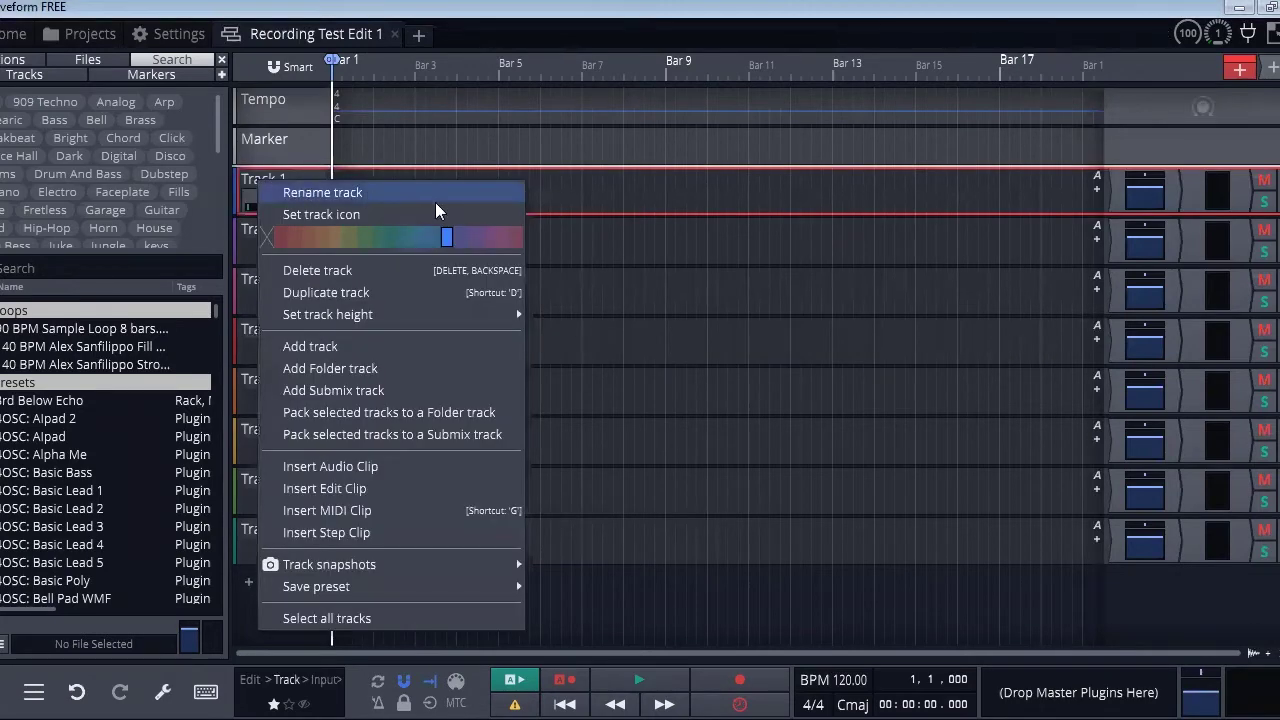
{"action": "left_click", "coordinate": [351, 192]}
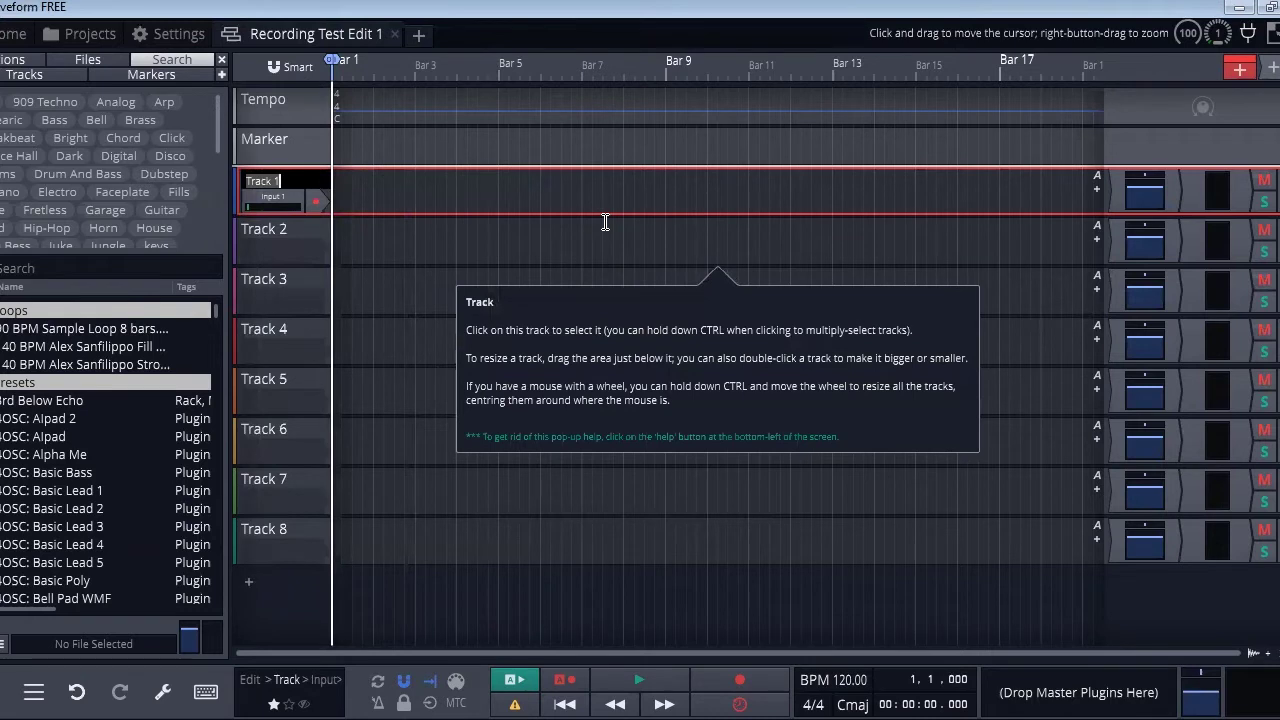
{"action": "type", "text": "Voice"}
{"action": "key", "text": "Return"}
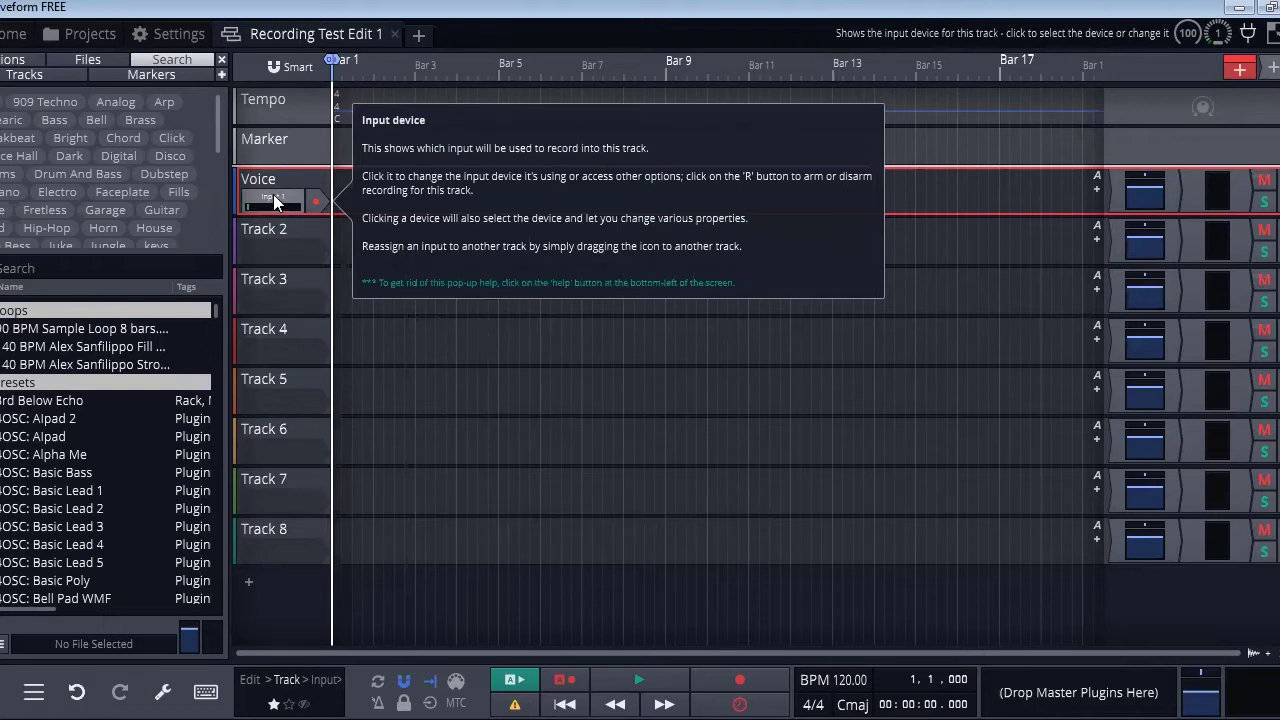
Assign audio Input 2 to the Voice track and arm it for recording
{"action": "left_click", "coordinate": [275, 200]}
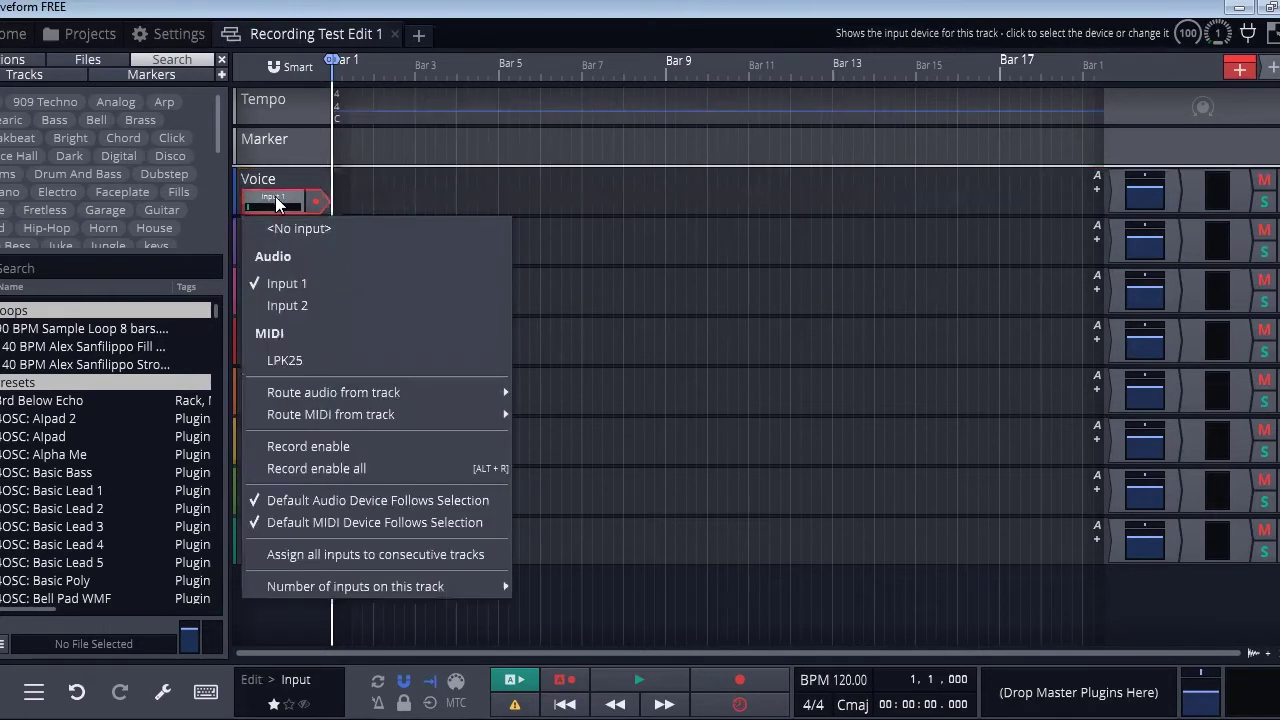
{"action": "left_click", "coordinate": [297, 305]}
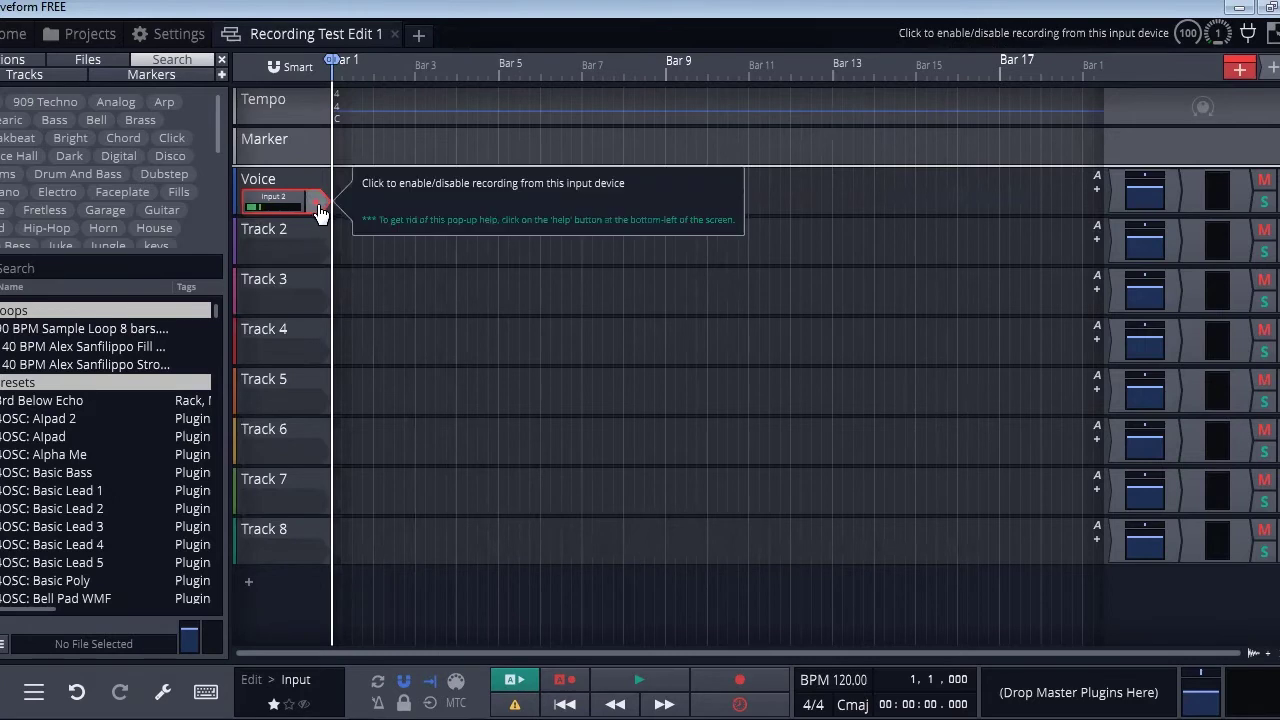
{"action": "left_click", "coordinate": [320, 208]}
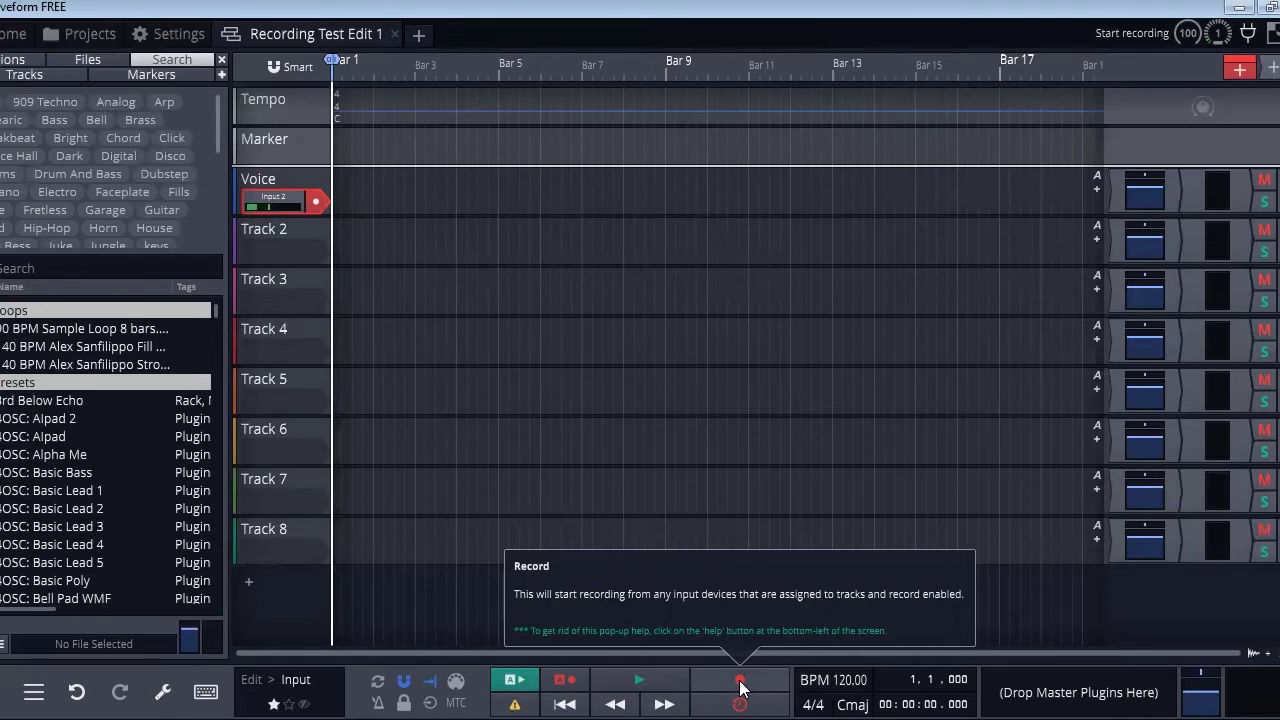
Record a take of about 6.4 seconds on the Voice track and play it back from the start
{"action": "left_click", "coordinate": [740, 683]}
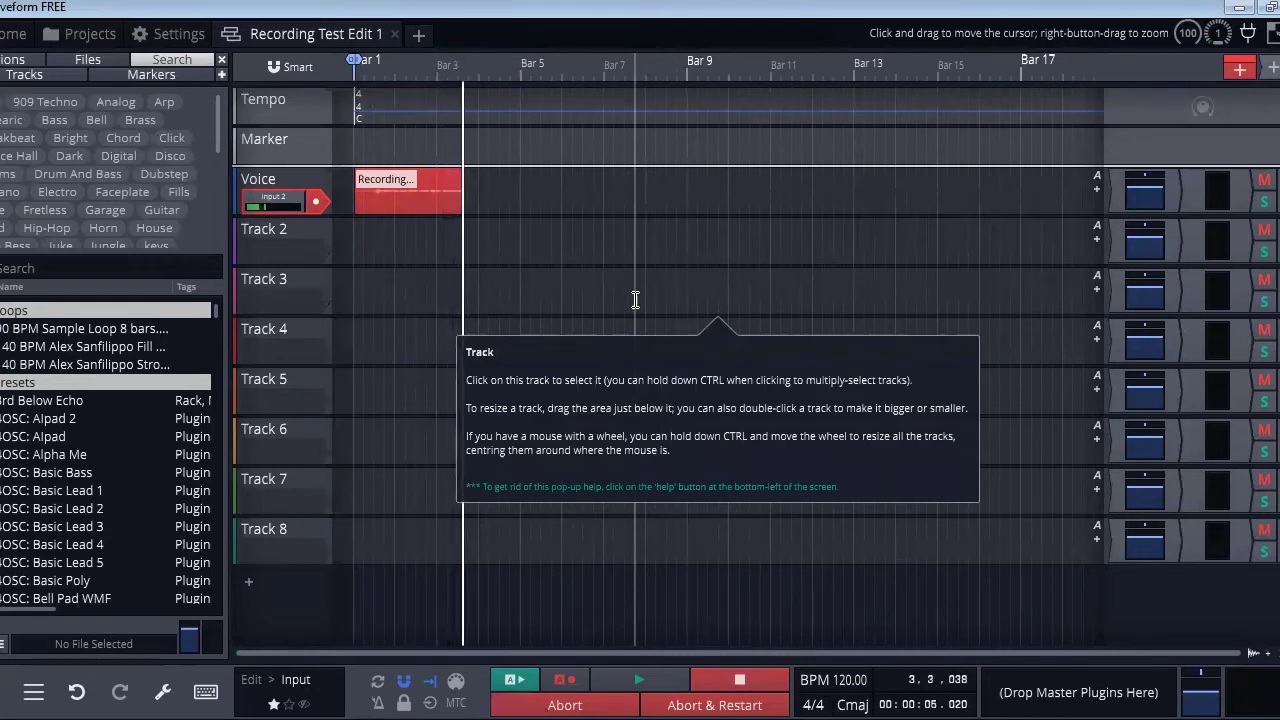
{"action": "key", "text": "space"}
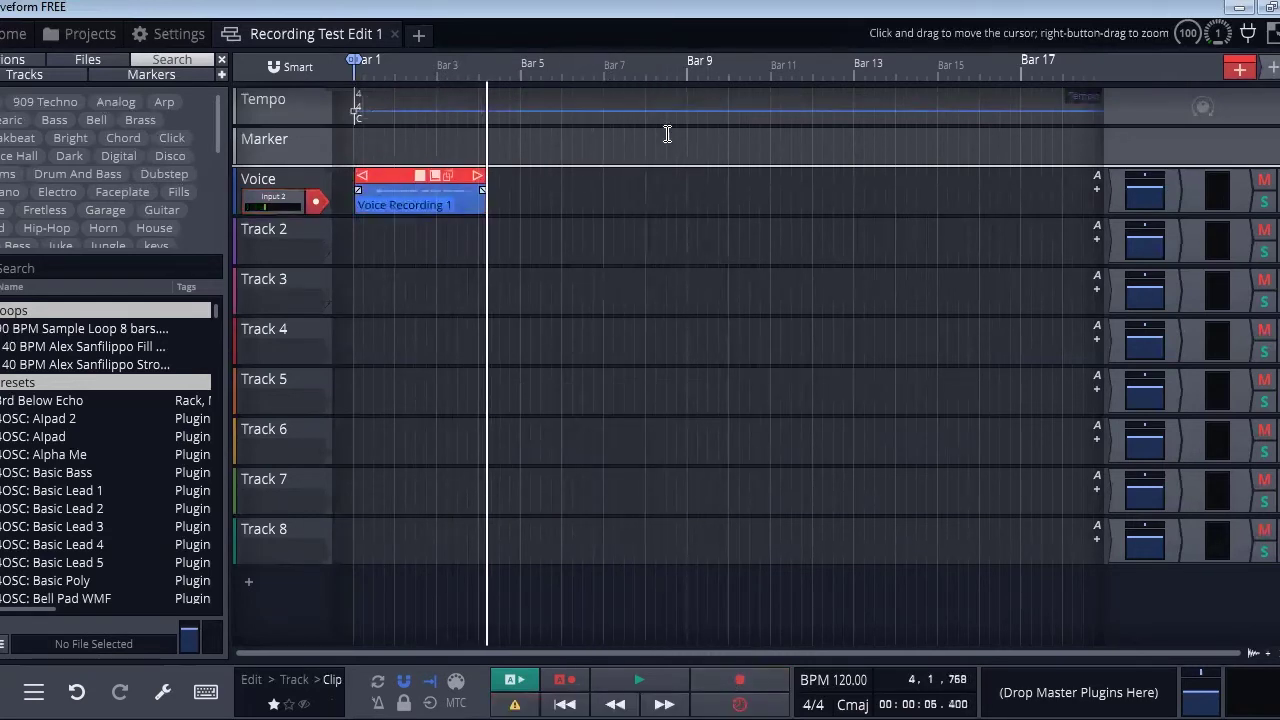
{"action": "mouse_move", "coordinate": [673, 131]}
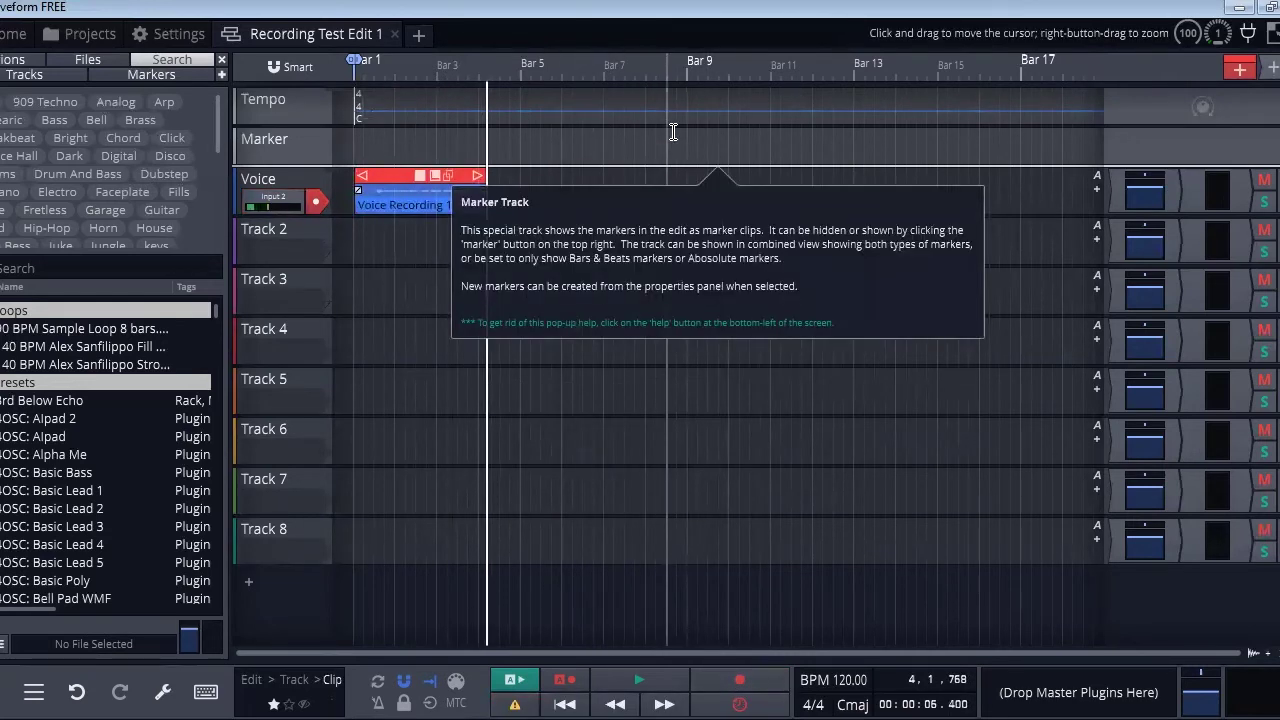
{"action": "key", "text": "Home"}
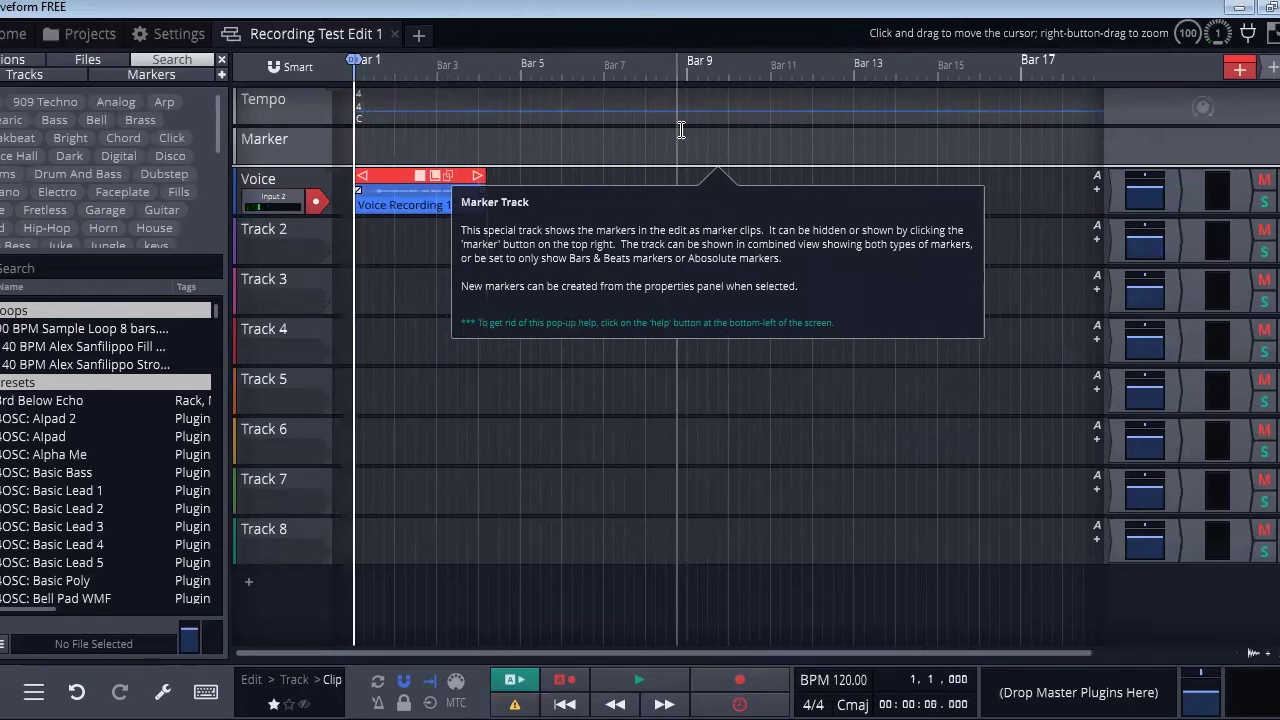
{"action": "key", "text": "space"}
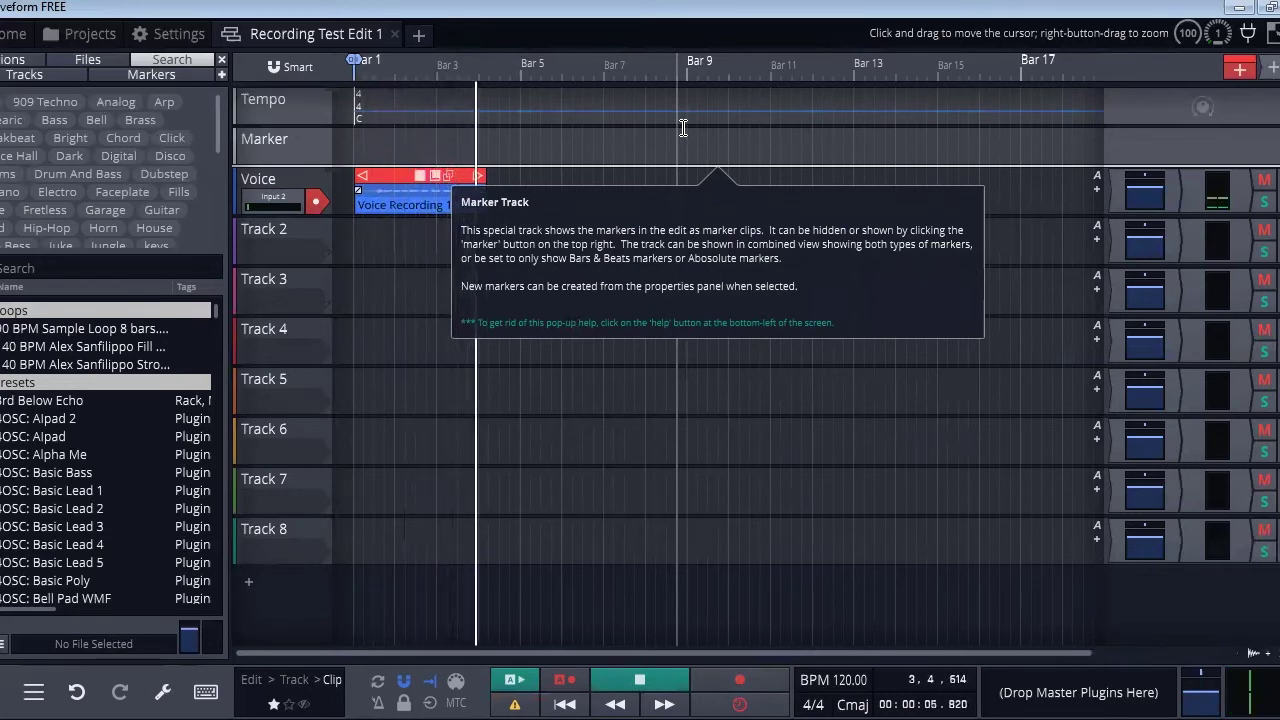
{"action": "key", "text": "space"}
{"action": "key", "text": "Home"}
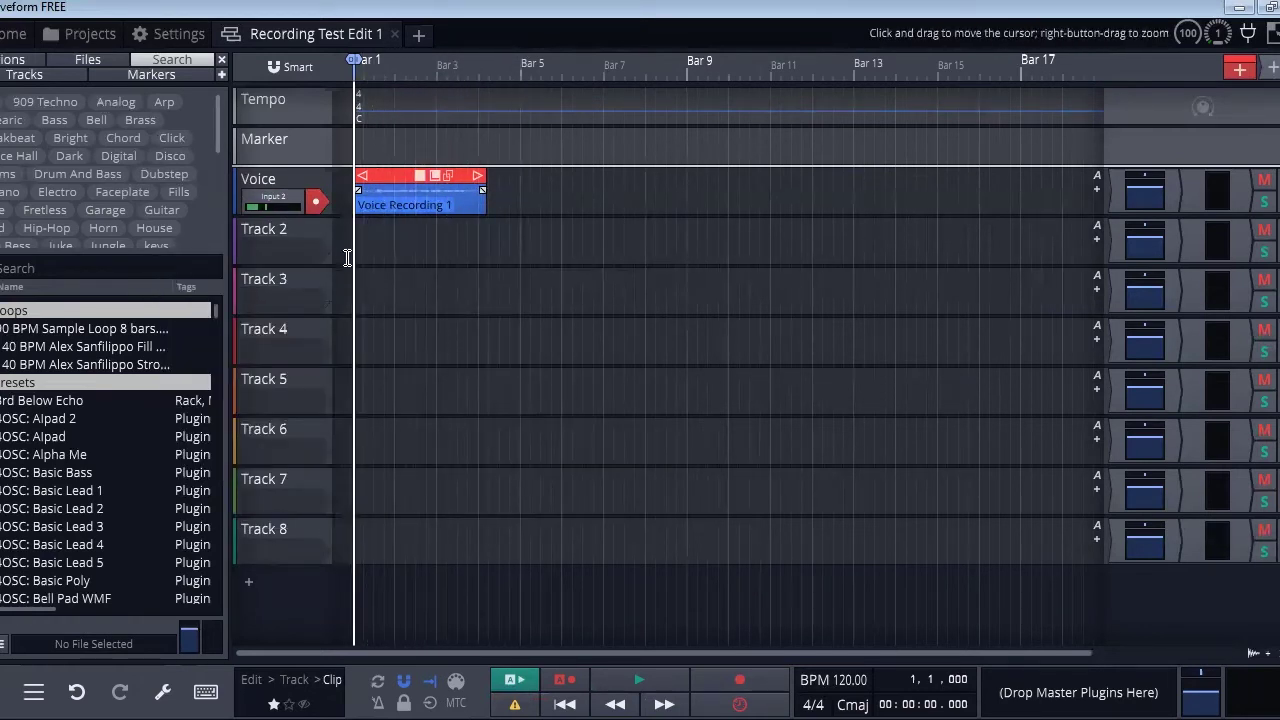
Enlarge the Voice track's height and zoom in the timeline until the recorded clip's waveform is easy to inspect
{"action": "left_click_drag", "start_coordinate": [289, 215], "coordinate": [252, 547]}
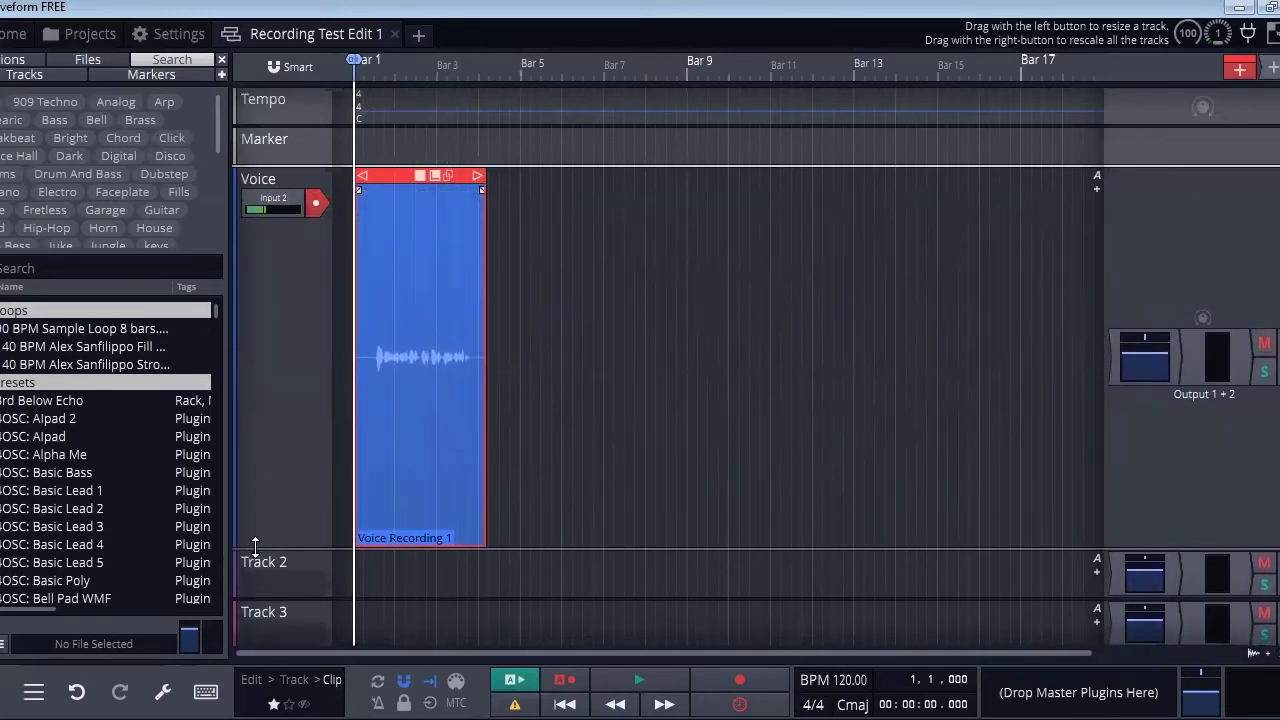
{"action": "left_click", "coordinate": [1268, 656]}
{"action": "left_click", "coordinate": [1268, 656]}
{"action": "left_click", "coordinate": [1268, 656]}
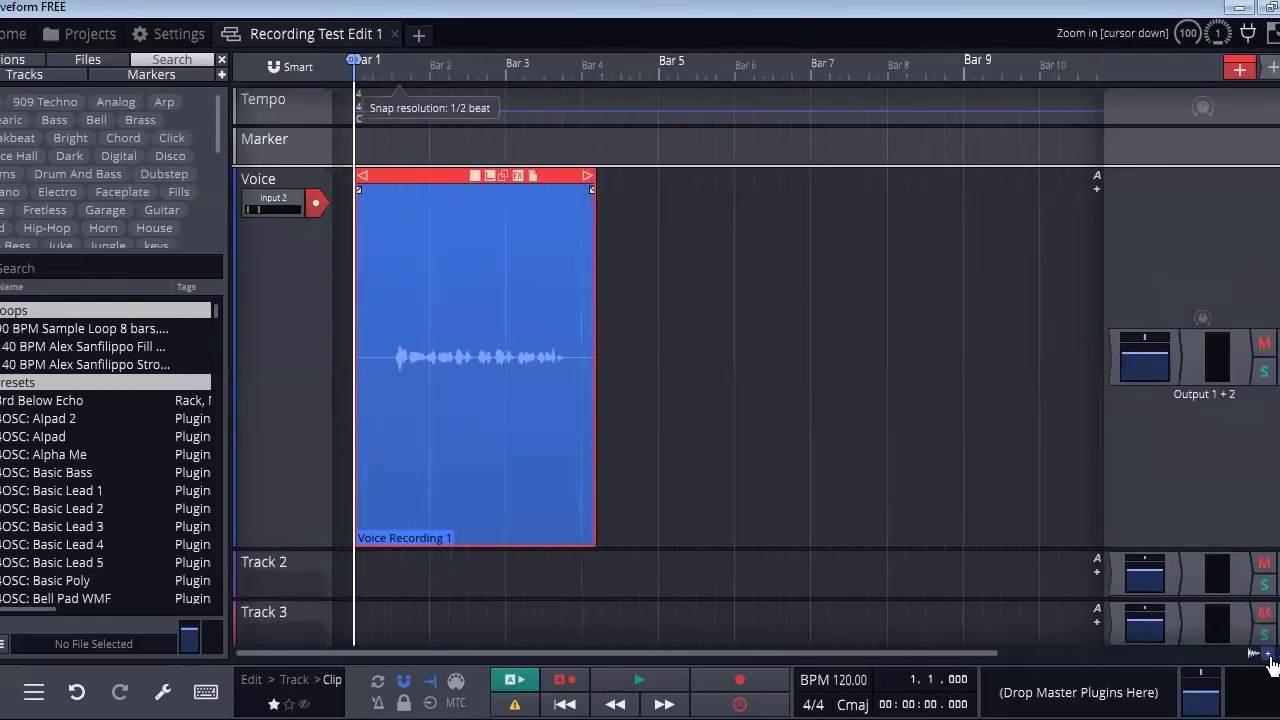
{"action": "left_click", "coordinate": [1268, 656]}
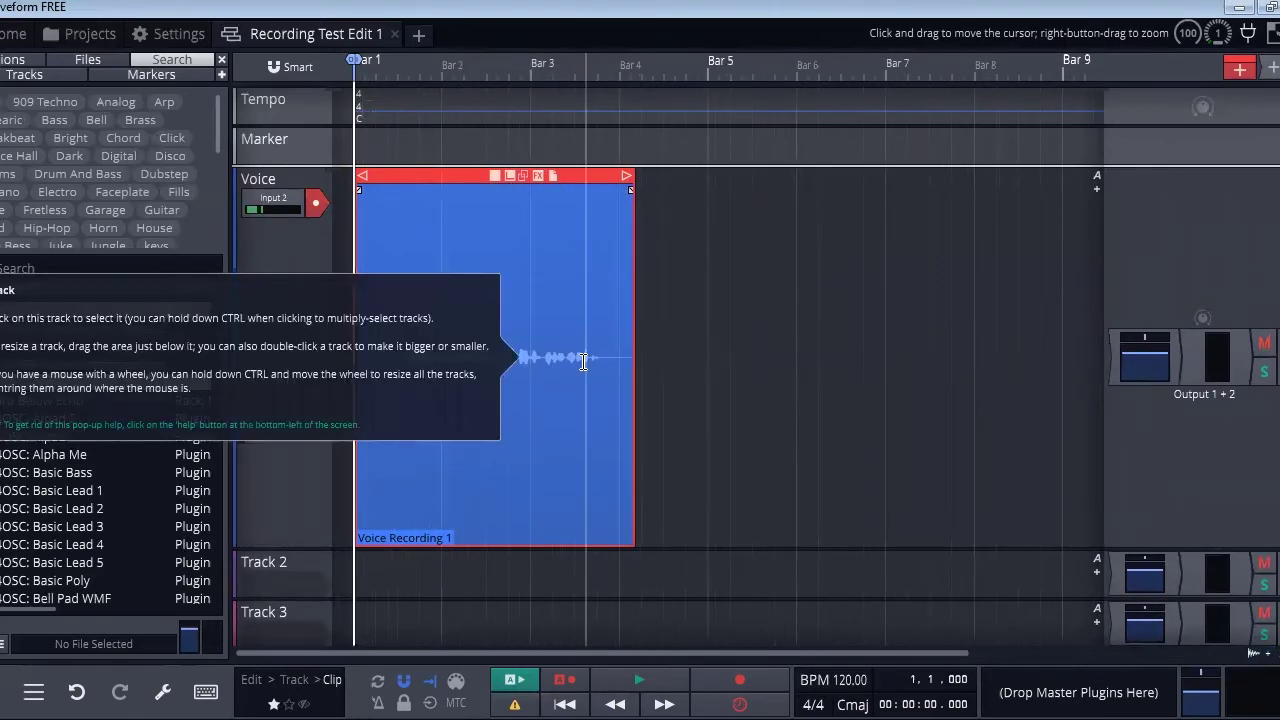
{"action": "scroll", "coordinate": [583, 362], "scroll_direction": "up", "scroll_amount": 3}
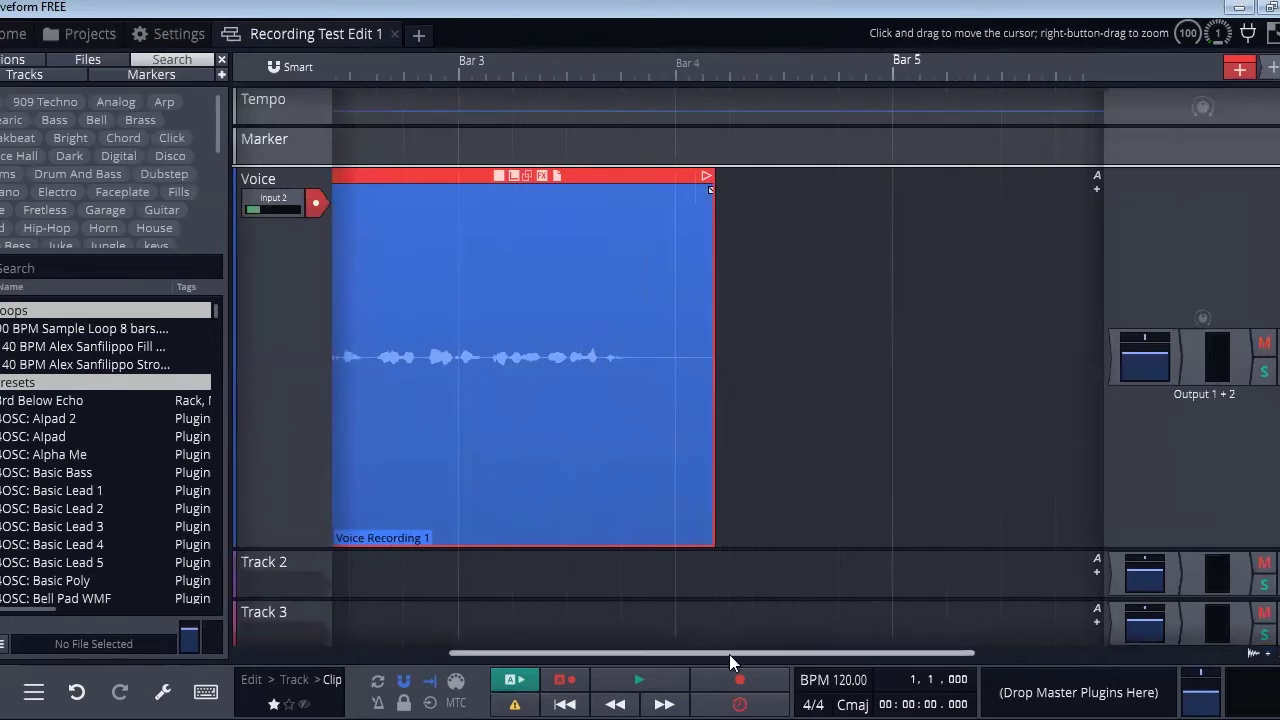
{"action": "double_click", "coordinate": [693, 653]}
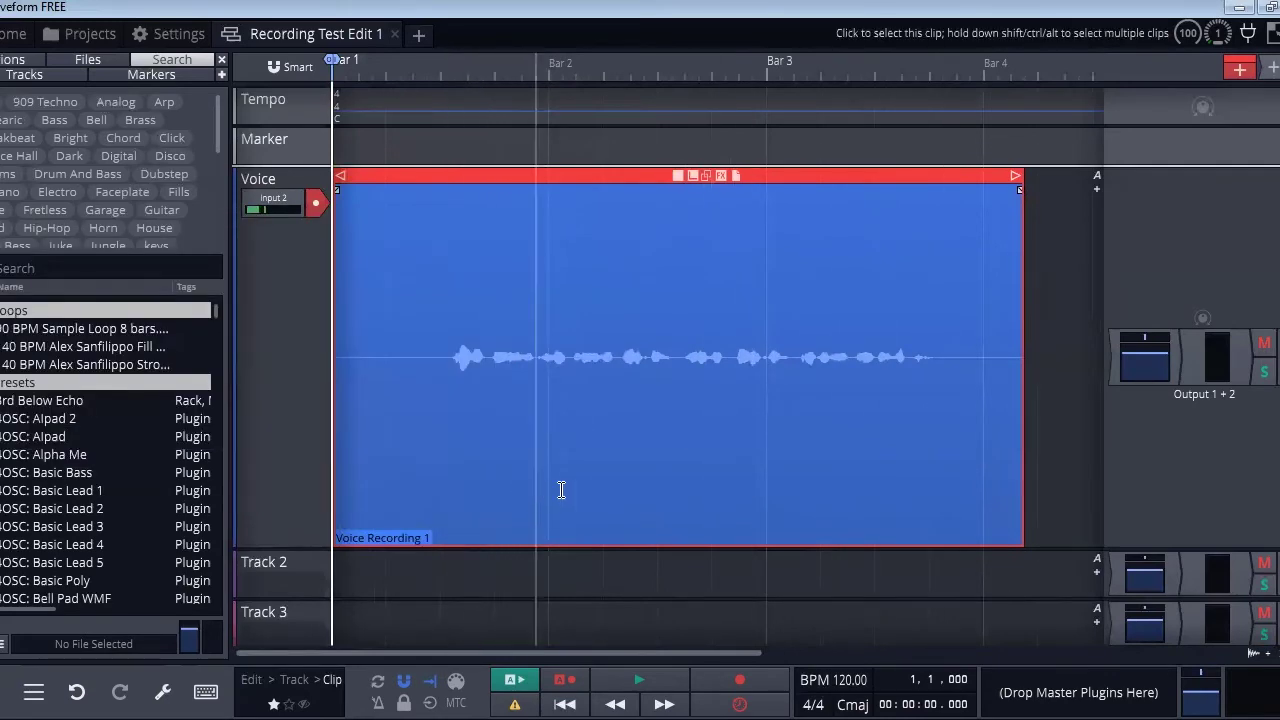
Raise the voice clip's gain to 14.67 dB and play the clip to check its level
{"action": "right_click", "coordinate": [591, 174]}
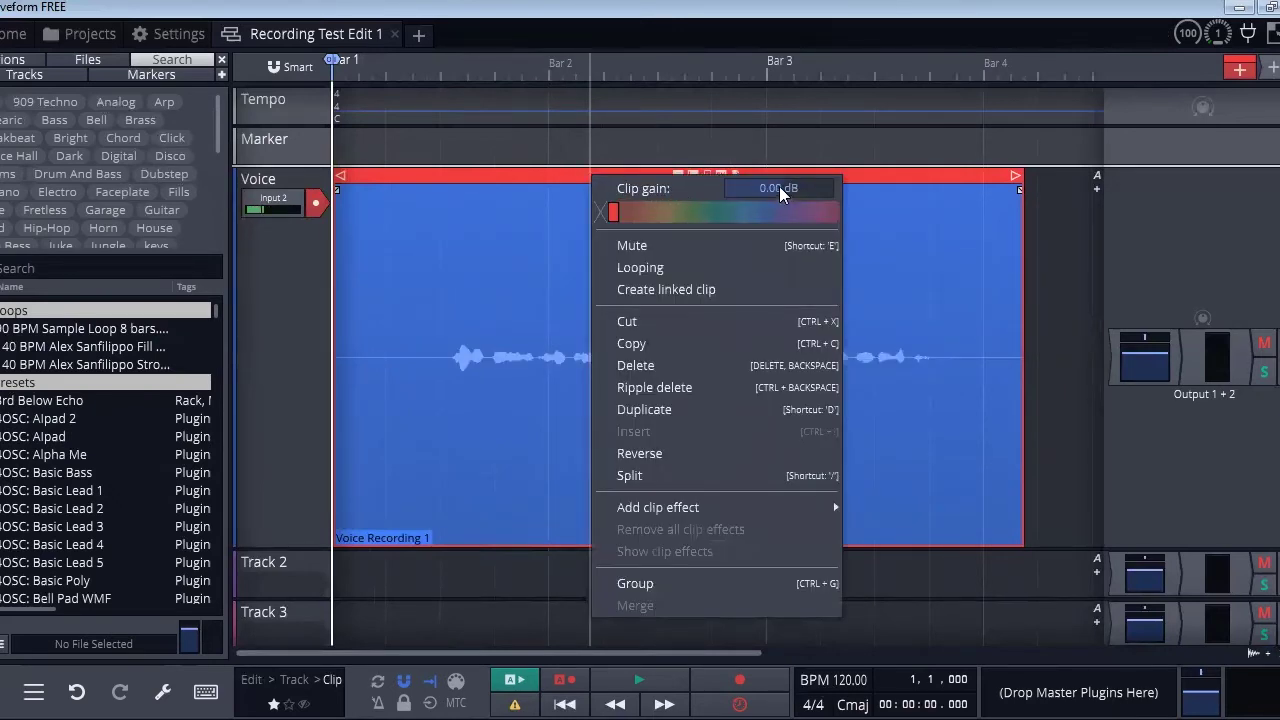
{"action": "left_click_drag", "start_coordinate": [779, 186], "coordinate": [809, 186]}
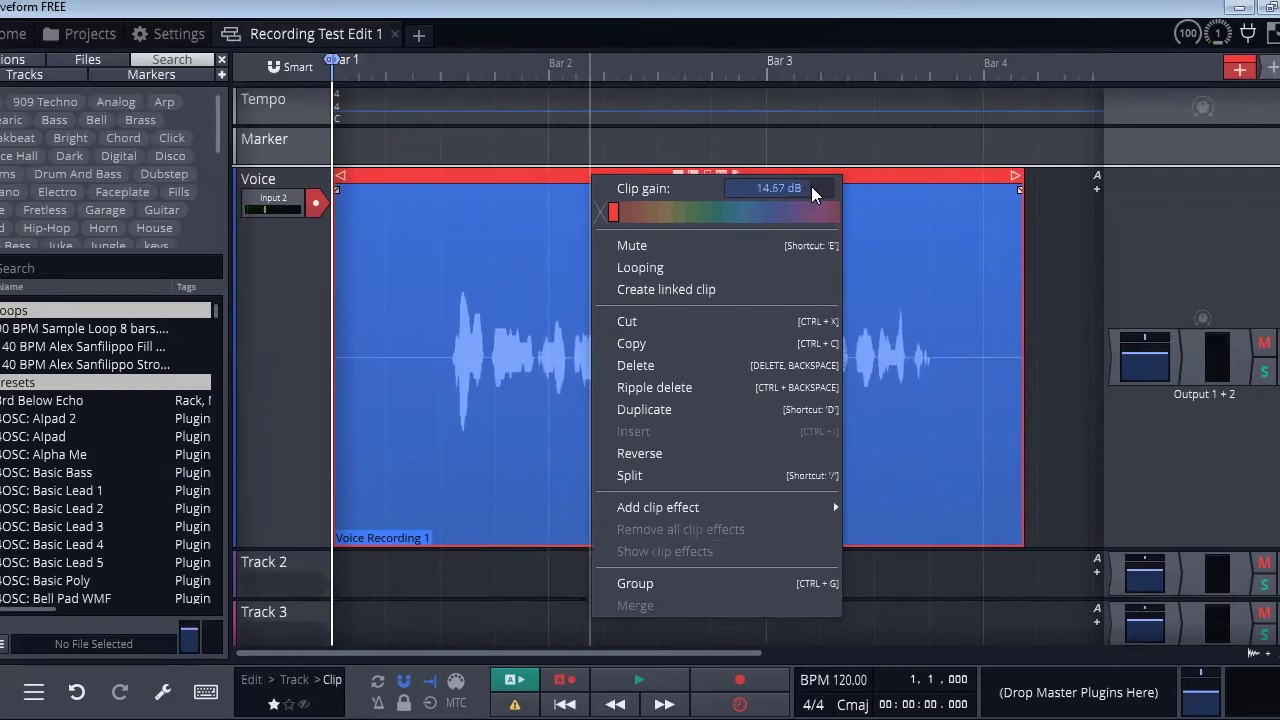
{"action": "left_click", "coordinate": [380, 160]}
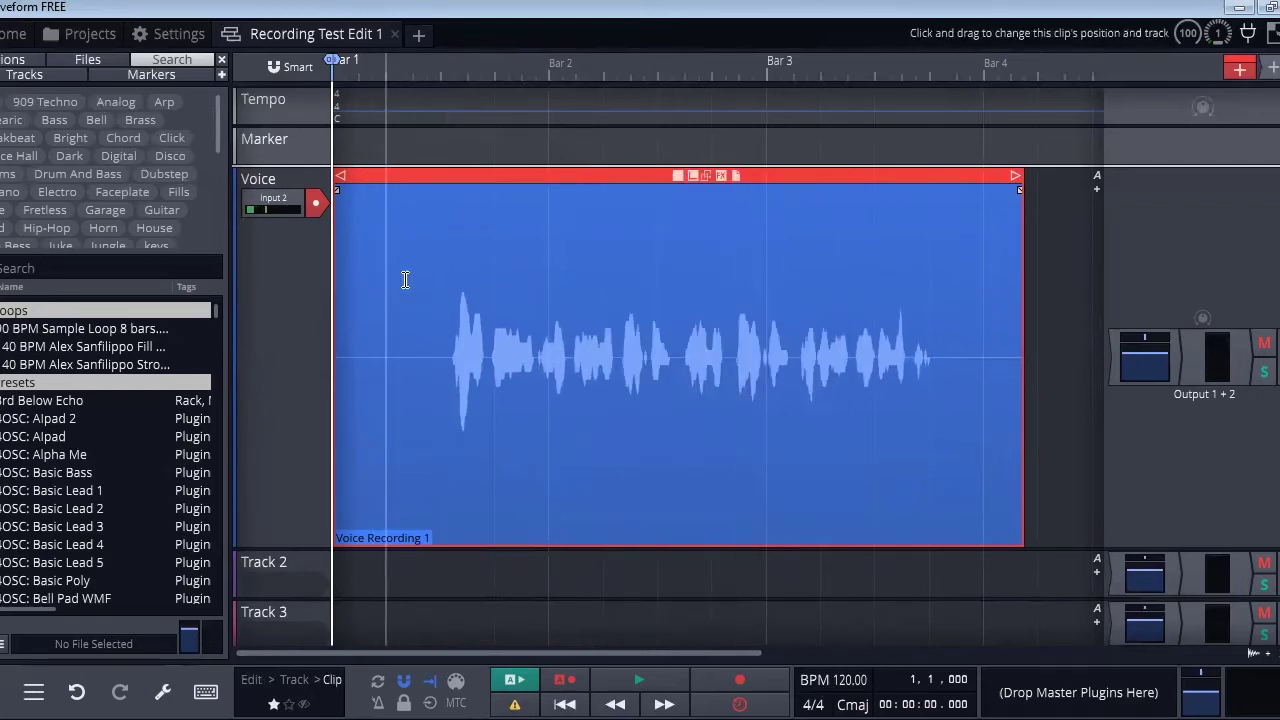
{"action": "key", "text": "space"}
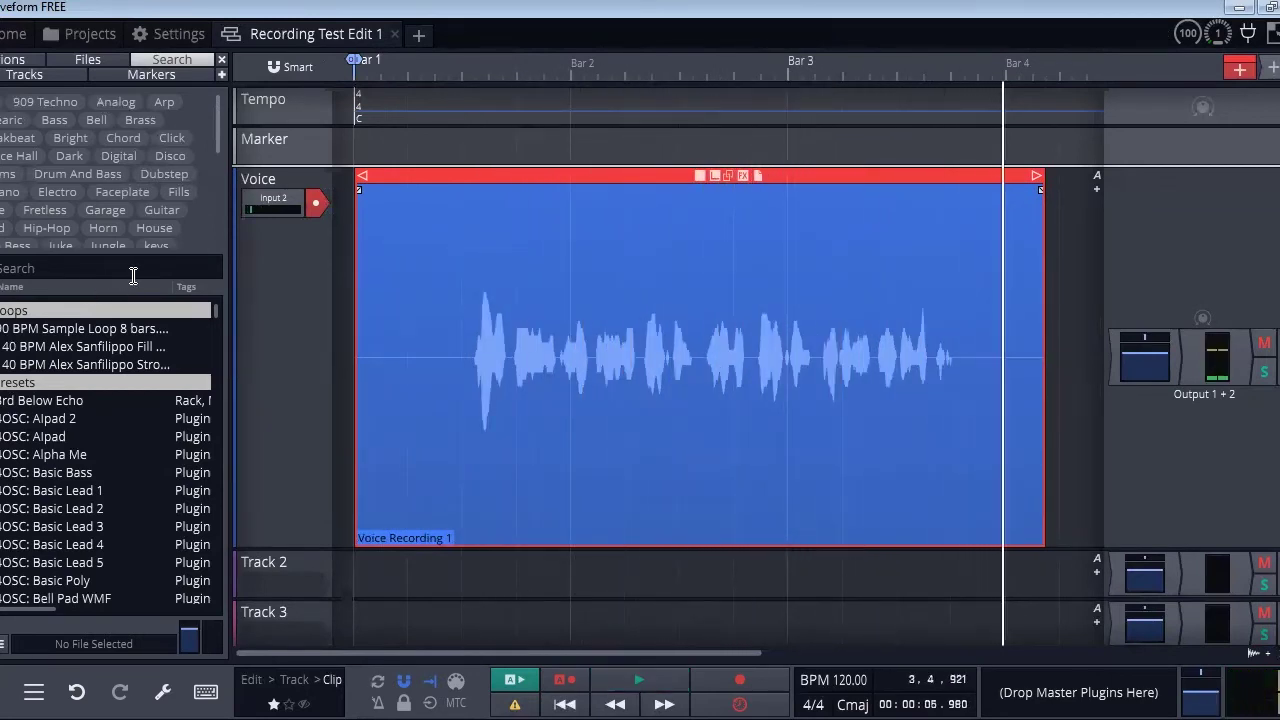
{"action": "key", "text": "space"}
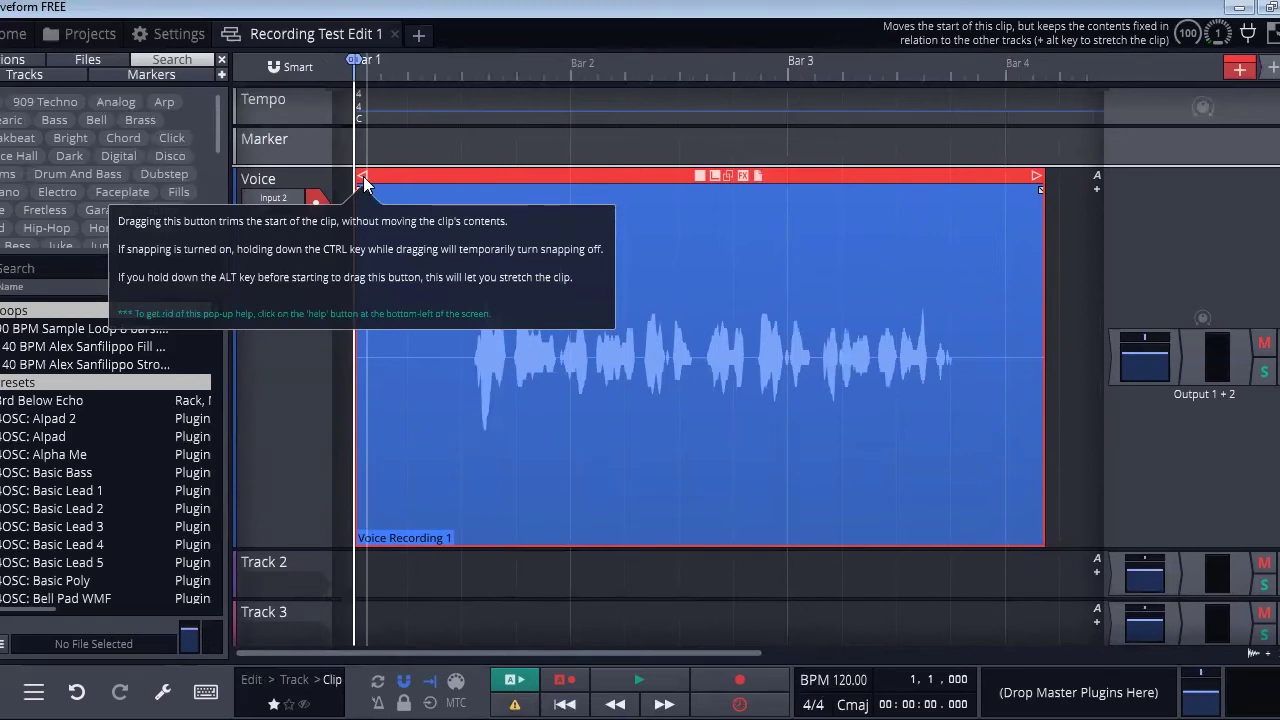
Trim the silence from both ends of the voice clip and shift it to start at Bar 1
{"action": "left_click_drag", "start_coordinate": [364, 181], "coordinate": [463, 168]}
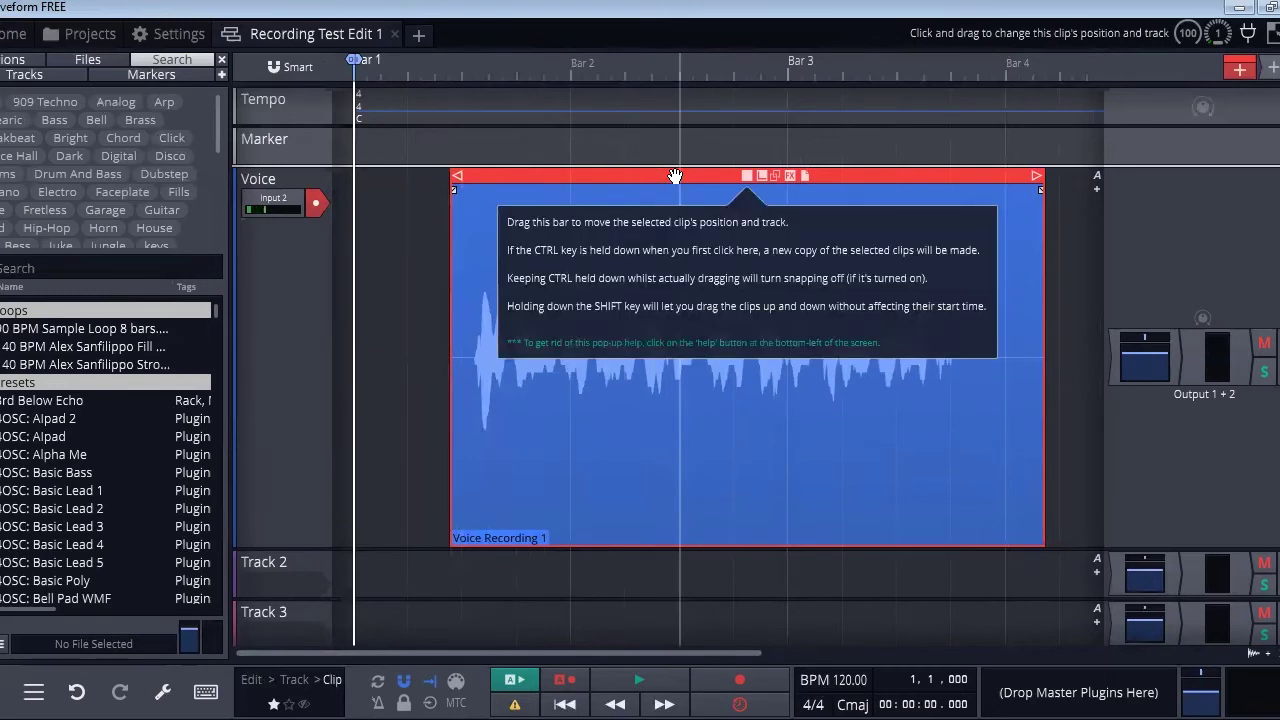
{"action": "left_click_drag", "start_coordinate": [675, 176], "coordinate": [537, 176]}
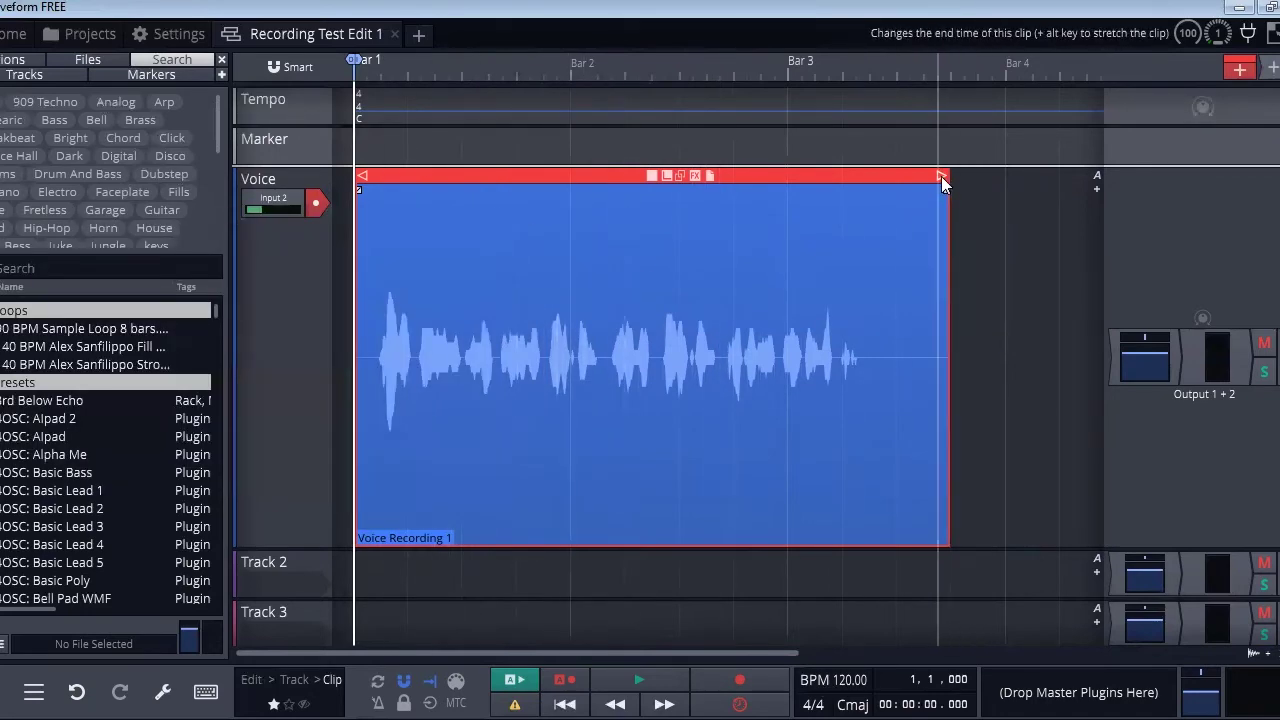
{"action": "left_click_drag", "start_coordinate": [941, 176], "coordinate": [863, 176]}
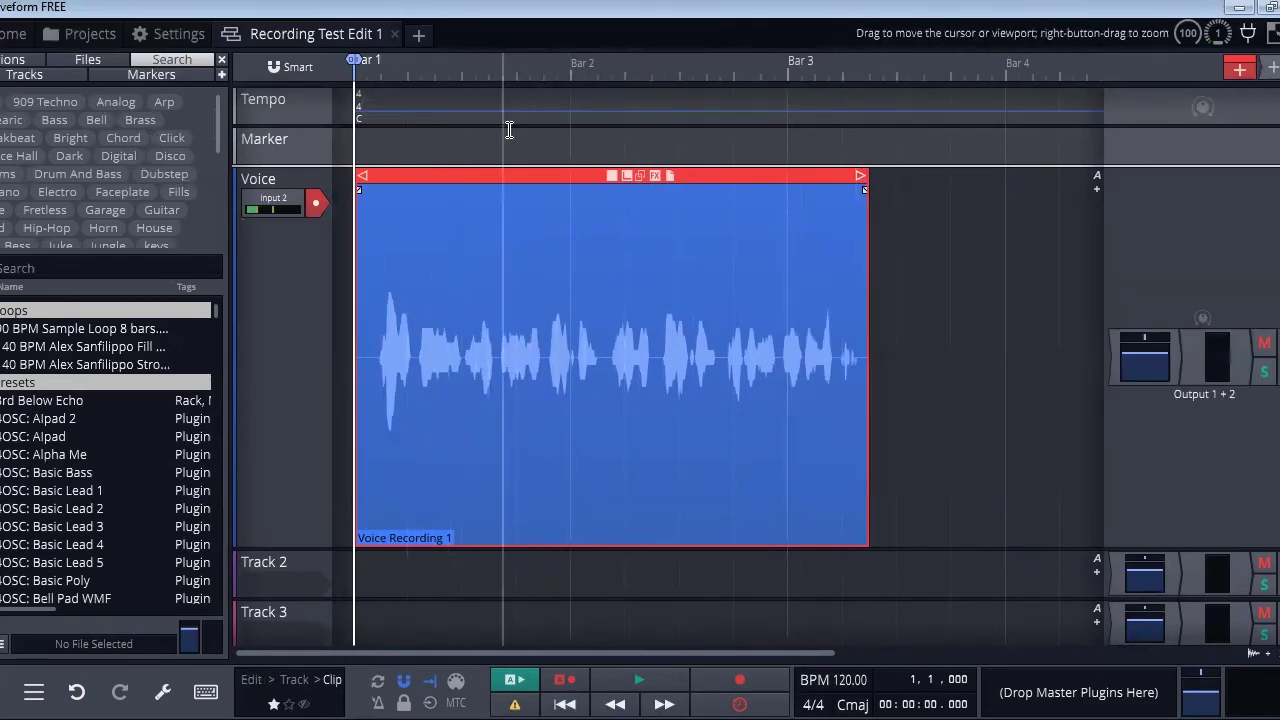
Play the trimmed voice clip through once from Bar 1
{"action": "key", "text": "space"}
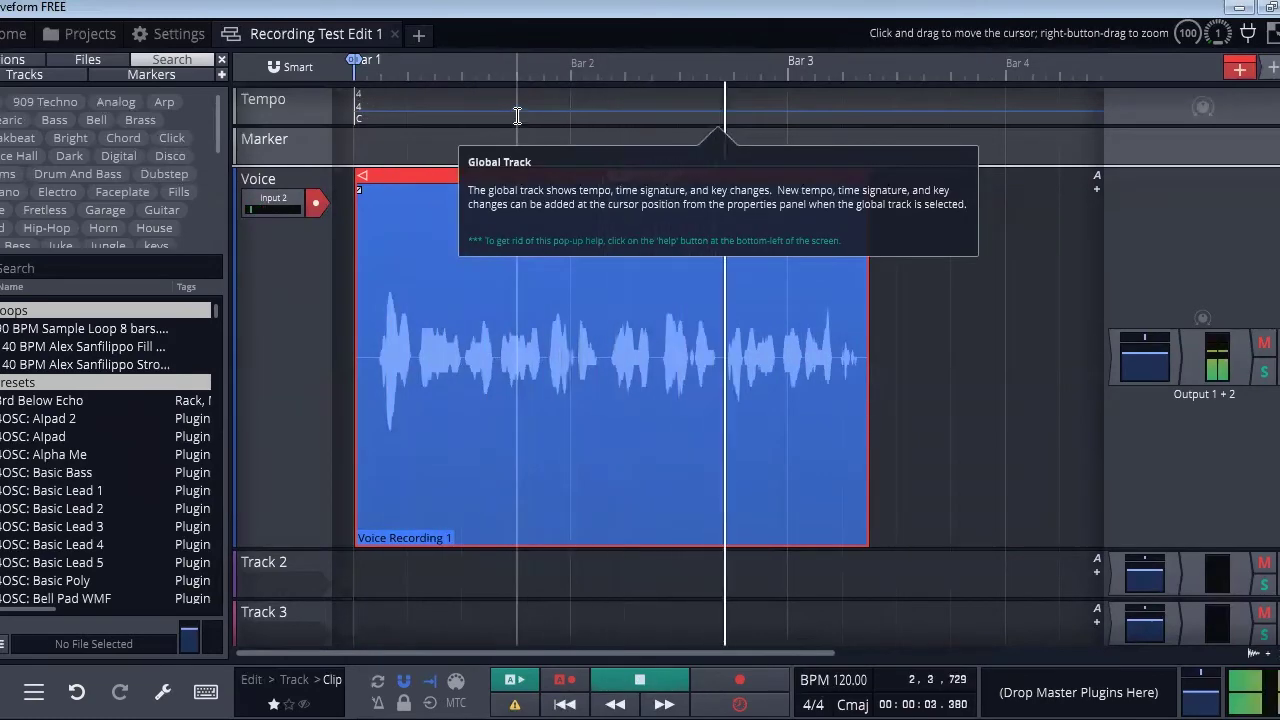
{"action": "key", "text": "space"}
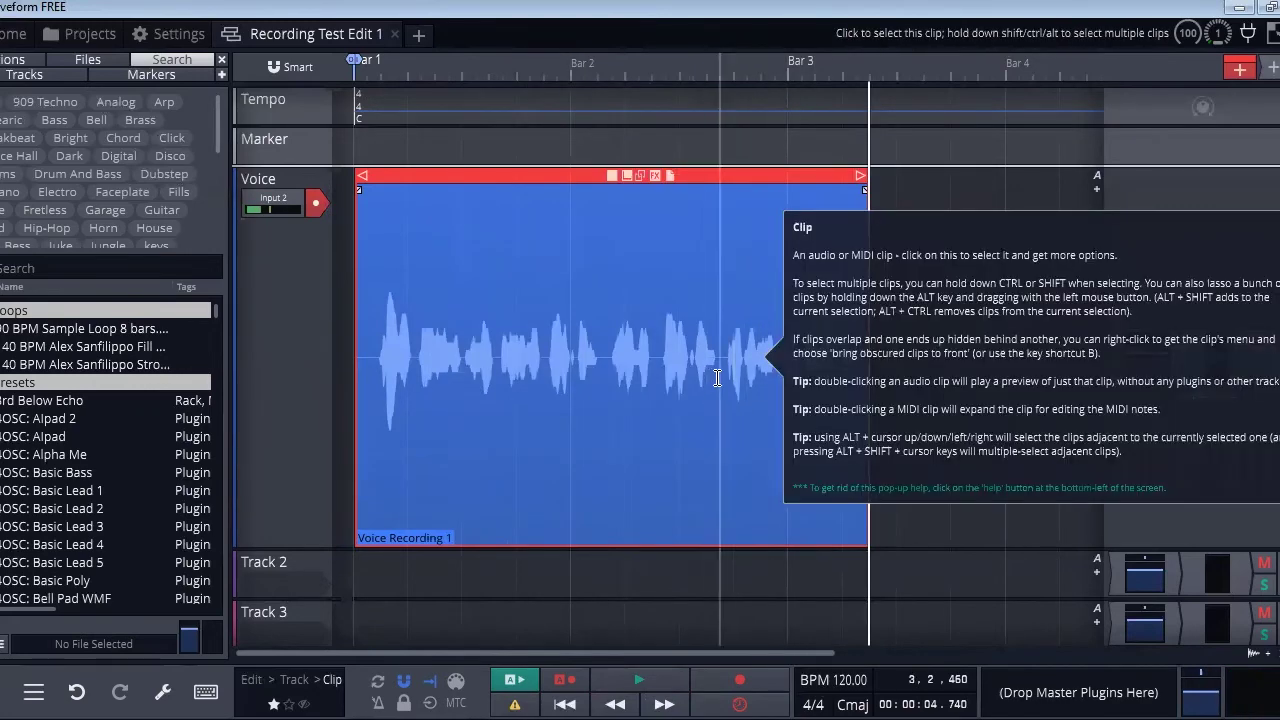
Ripple delete a section of about two beats shortly past Bar 2 in the voice clip, closing the gap
{"action": "left_click_drag", "start_coordinate": [717, 378], "coordinate": [611, 363]}
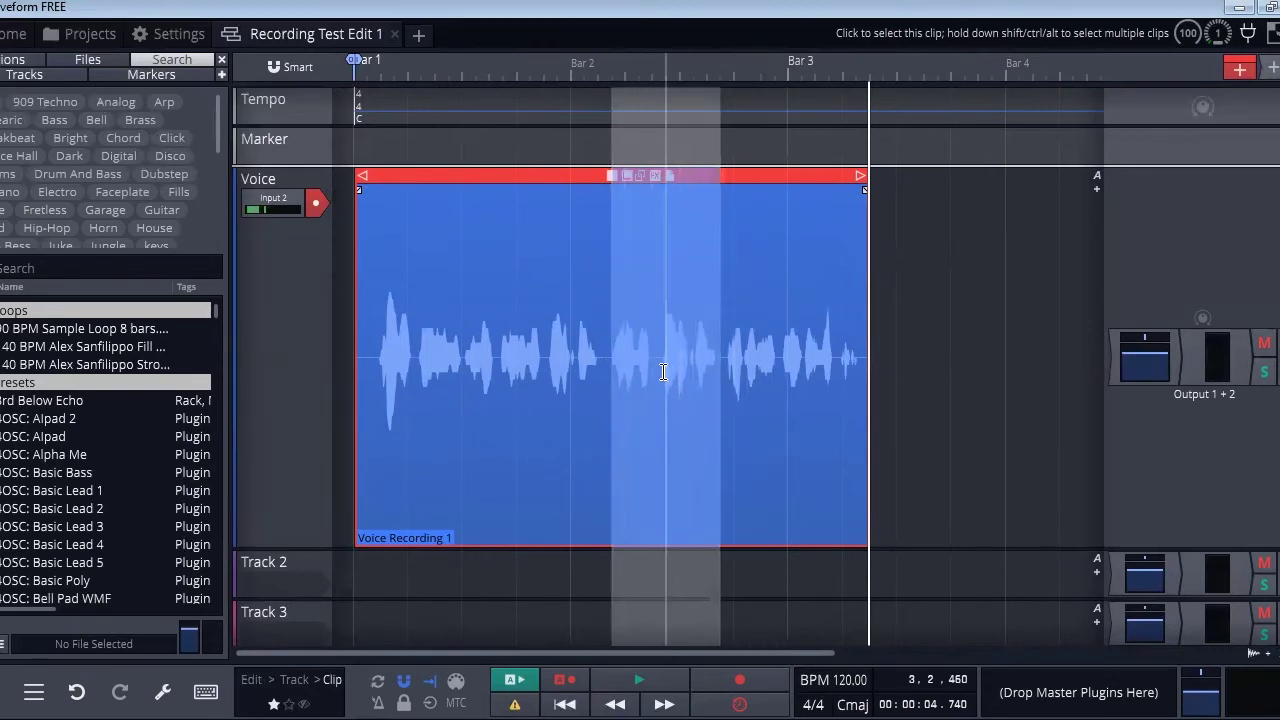
{"action": "key", "text": "Delete"}
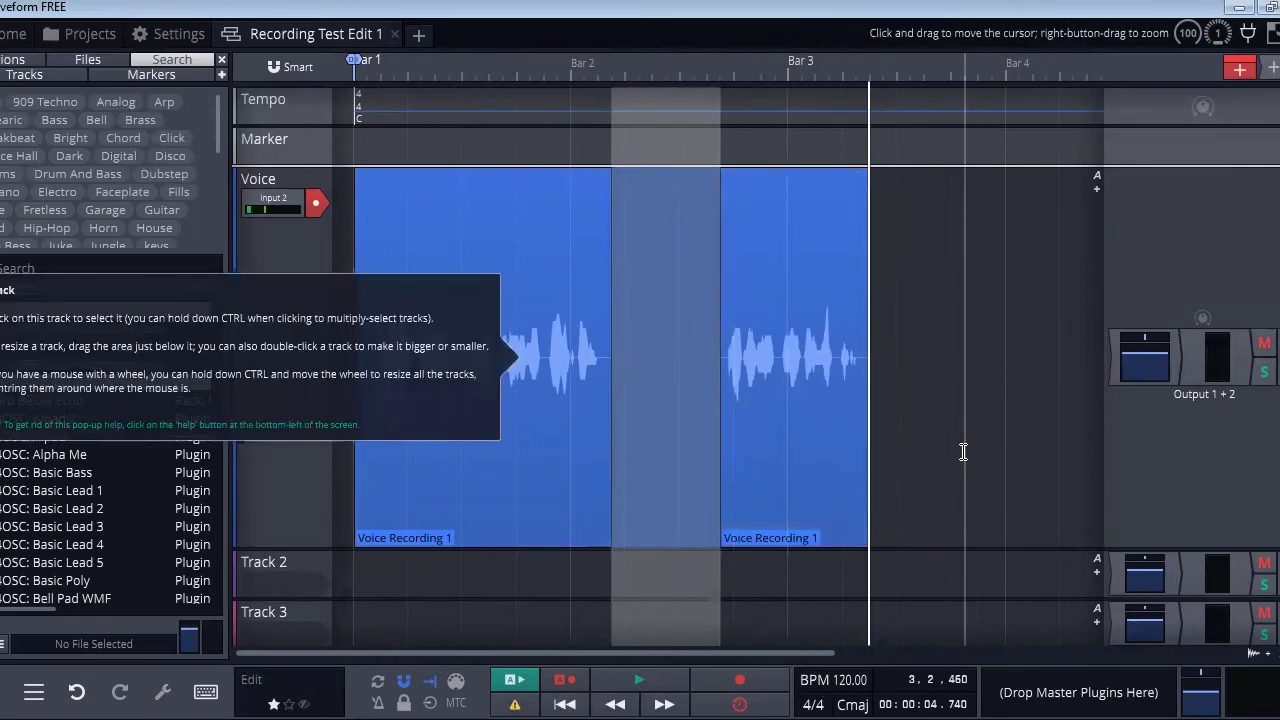
{"action": "key", "text": "ctrl+z"}
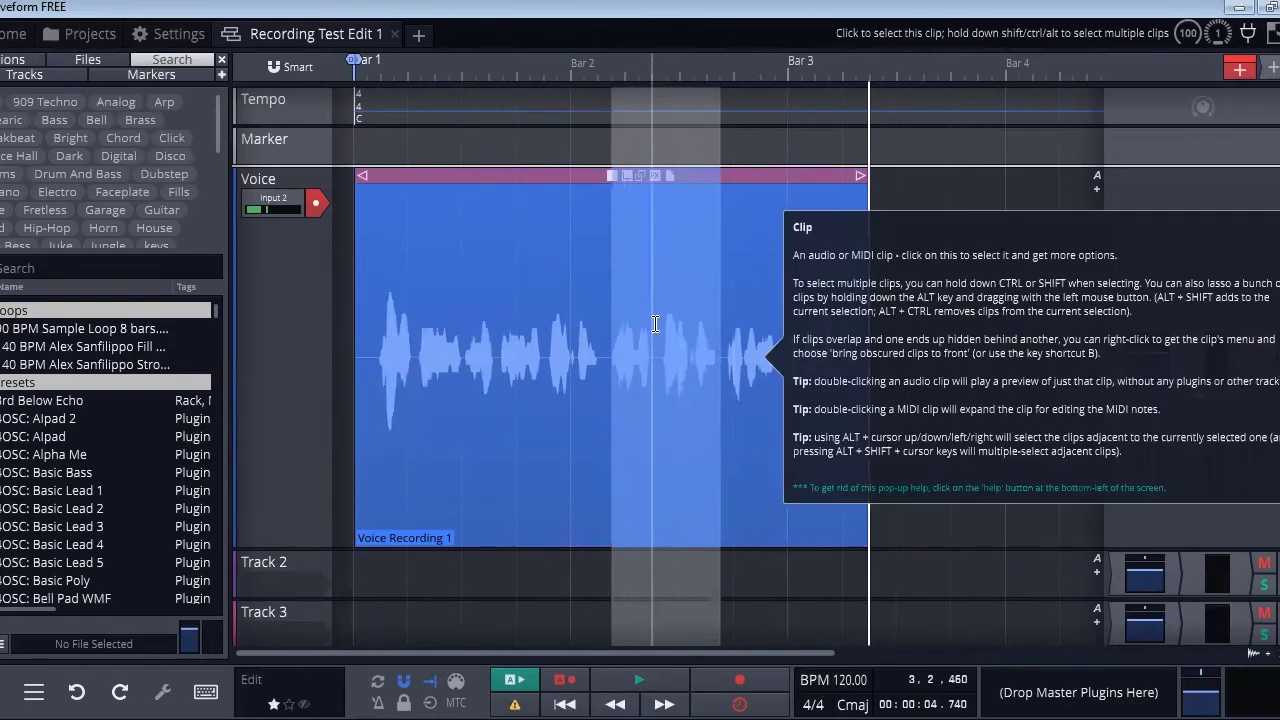
{"action": "right_click", "coordinate": [672, 314]}
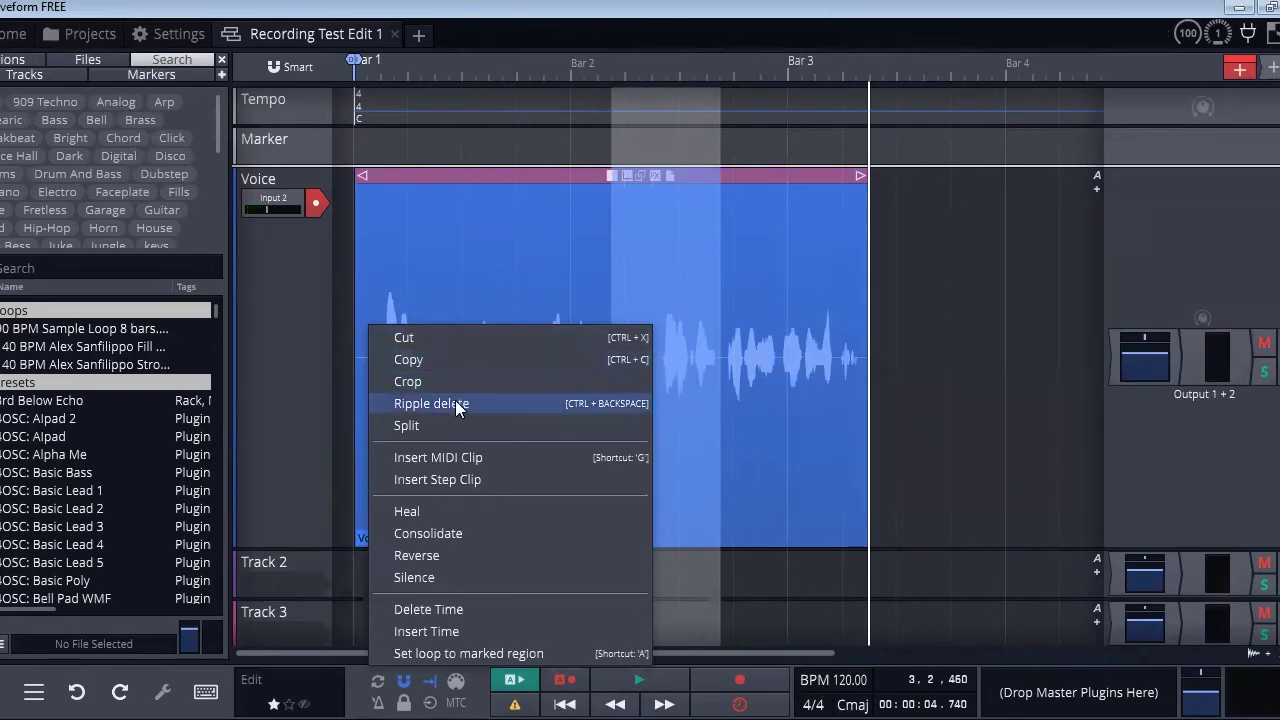
{"action": "left_click", "coordinate": [455, 403]}
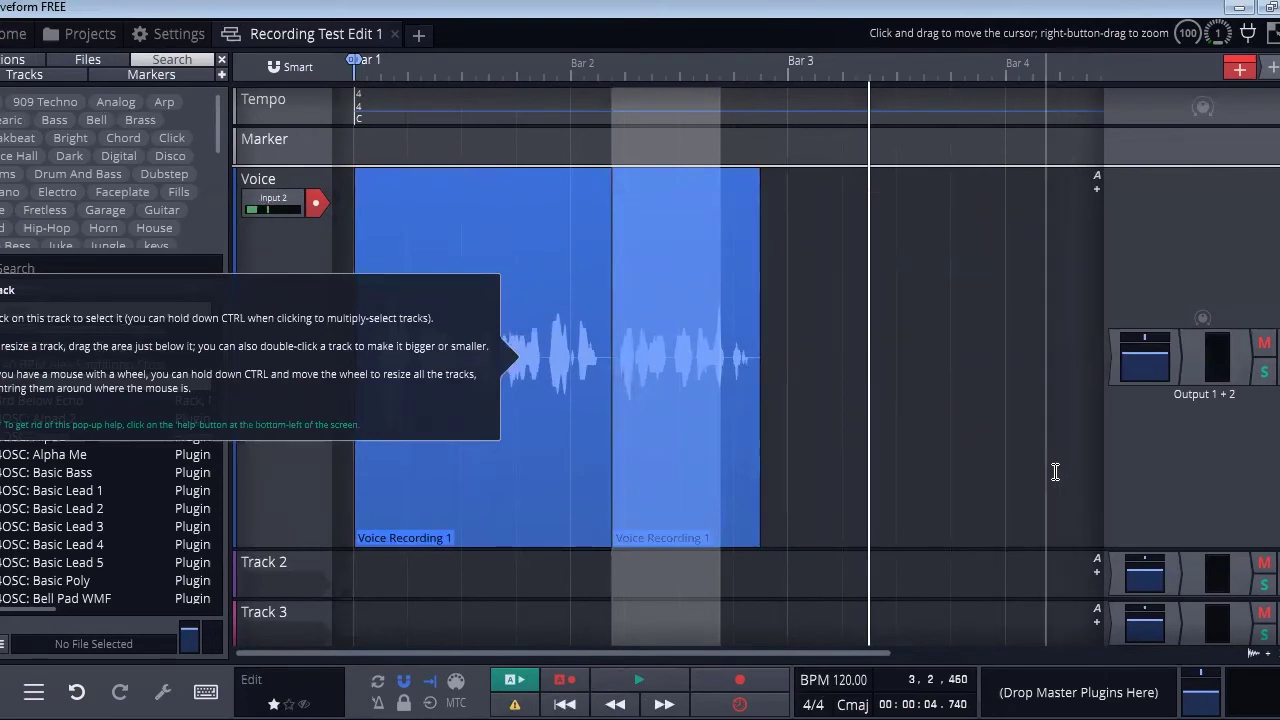
{"action": "left_click", "coordinate": [807, 337]}
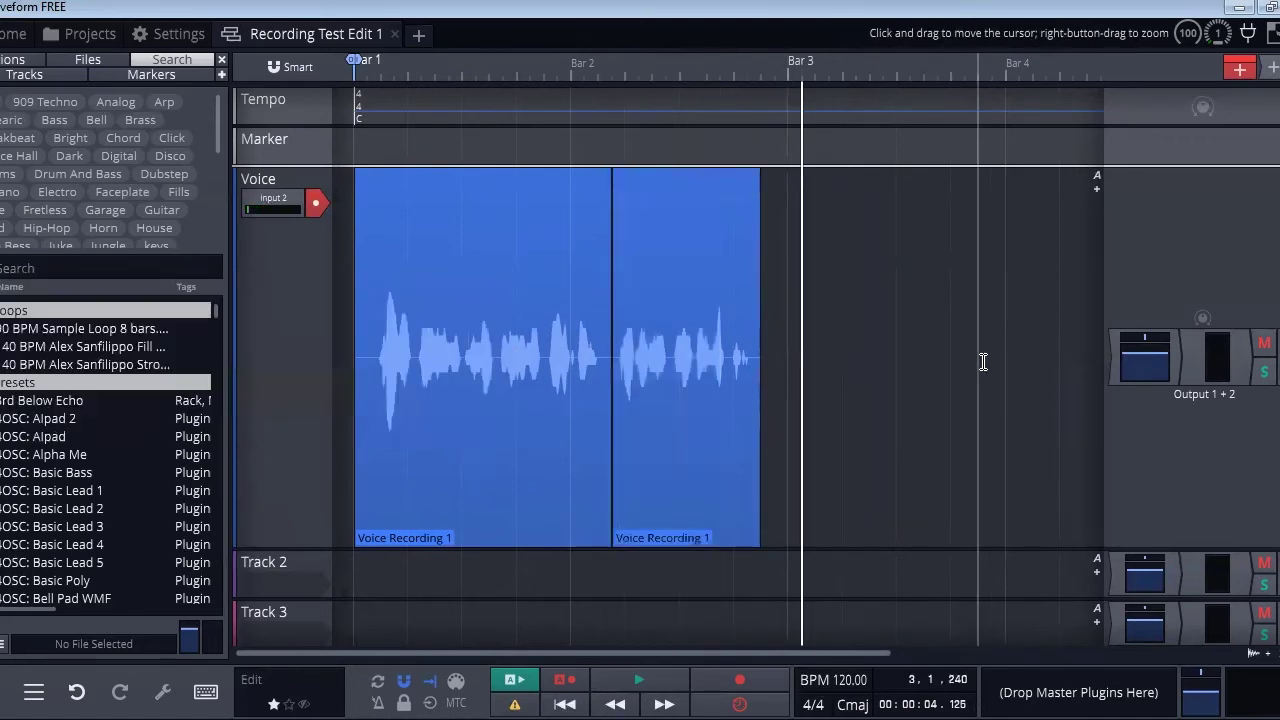
Play the edited voice track from the start to check the cut, and return to Bar 1
{"action": "key", "text": "Home"}
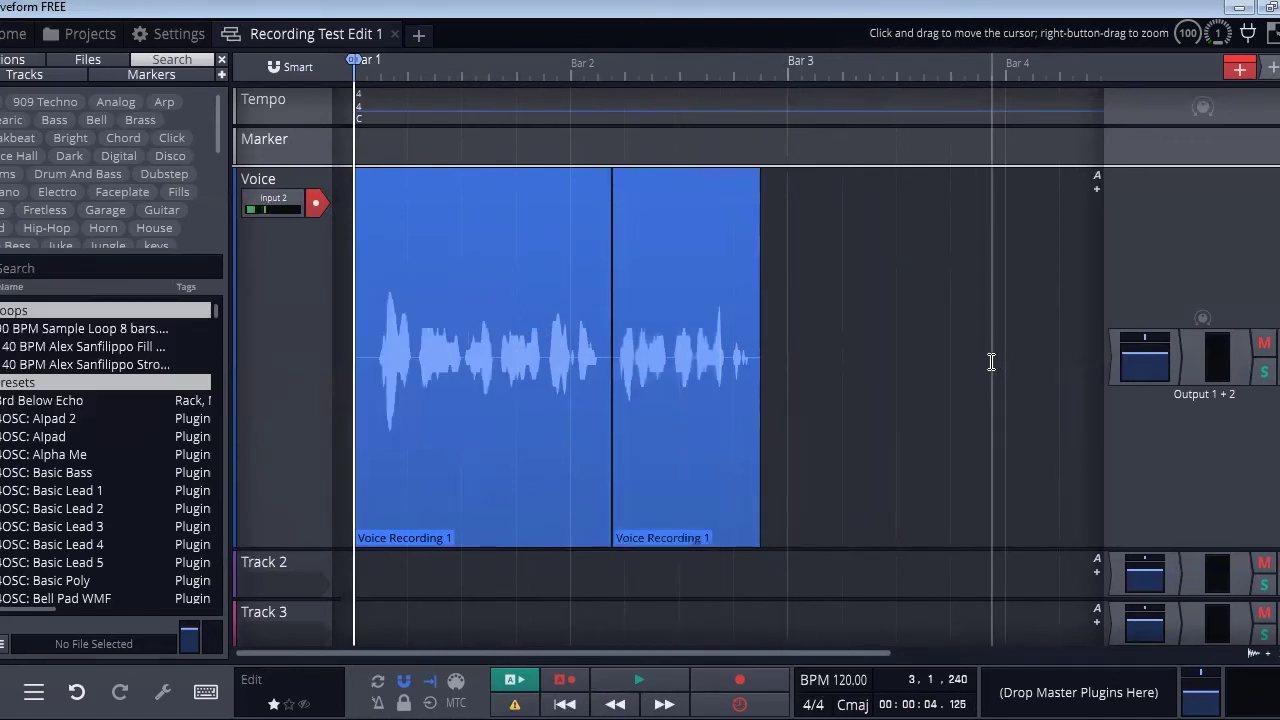
{"action": "key", "text": "space"}
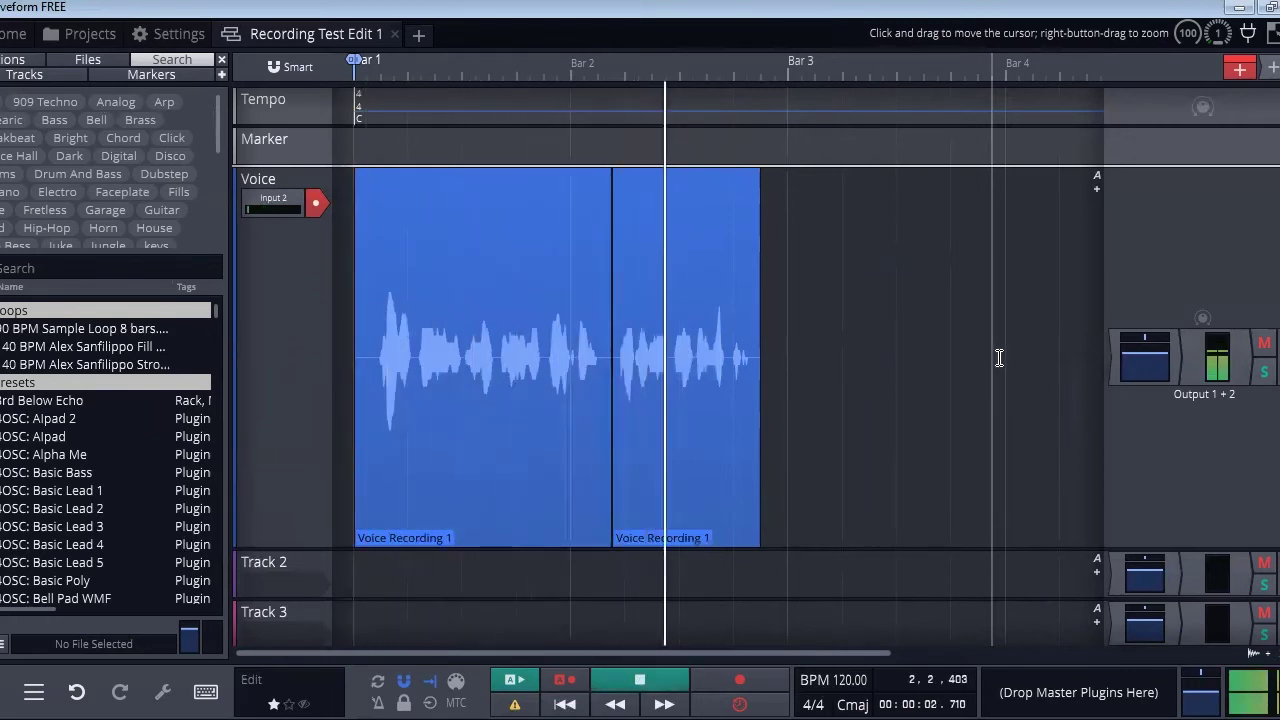
{"action": "key", "text": "space"}
{"action": "key", "text": "Home"}
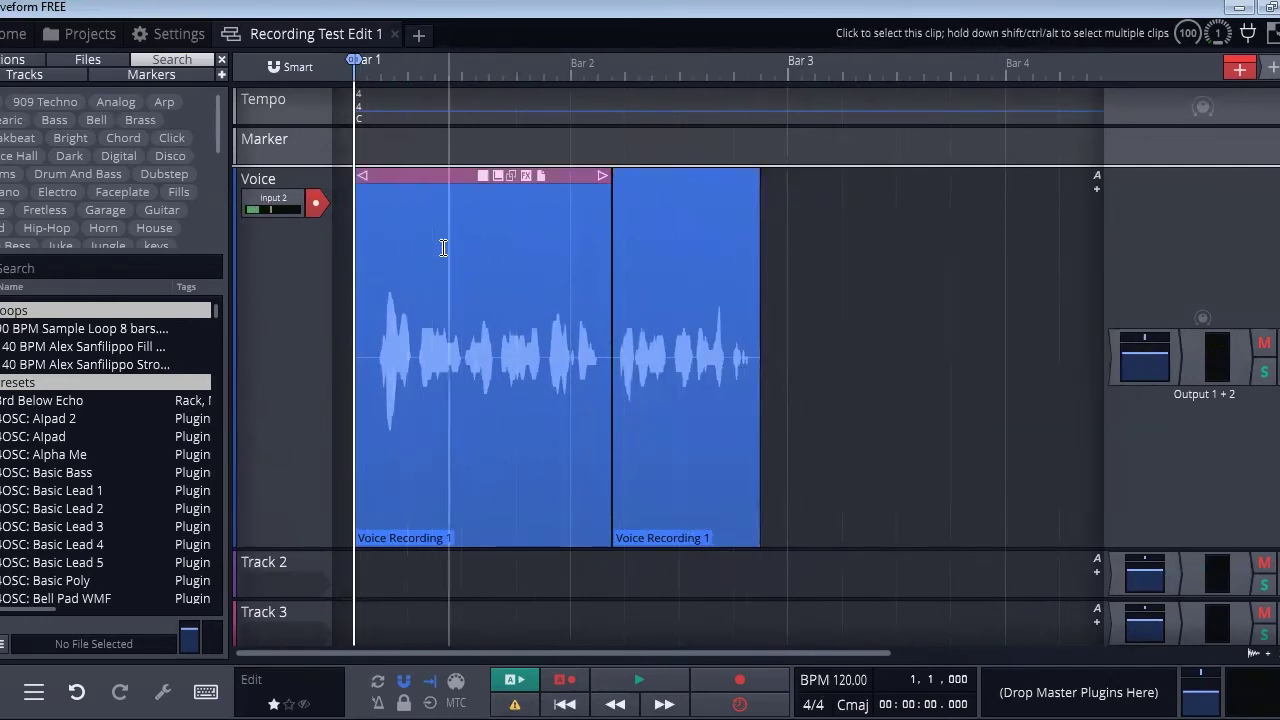
Add a fade-in of about two beats to the start of the first voice clip
{"action": "scroll", "coordinate": [437, 251], "scroll_direction": "up", "scroll_amount": 3}
{"action": "left_click_drag", "start_coordinate": [597, 658], "coordinate": [367, 660]}
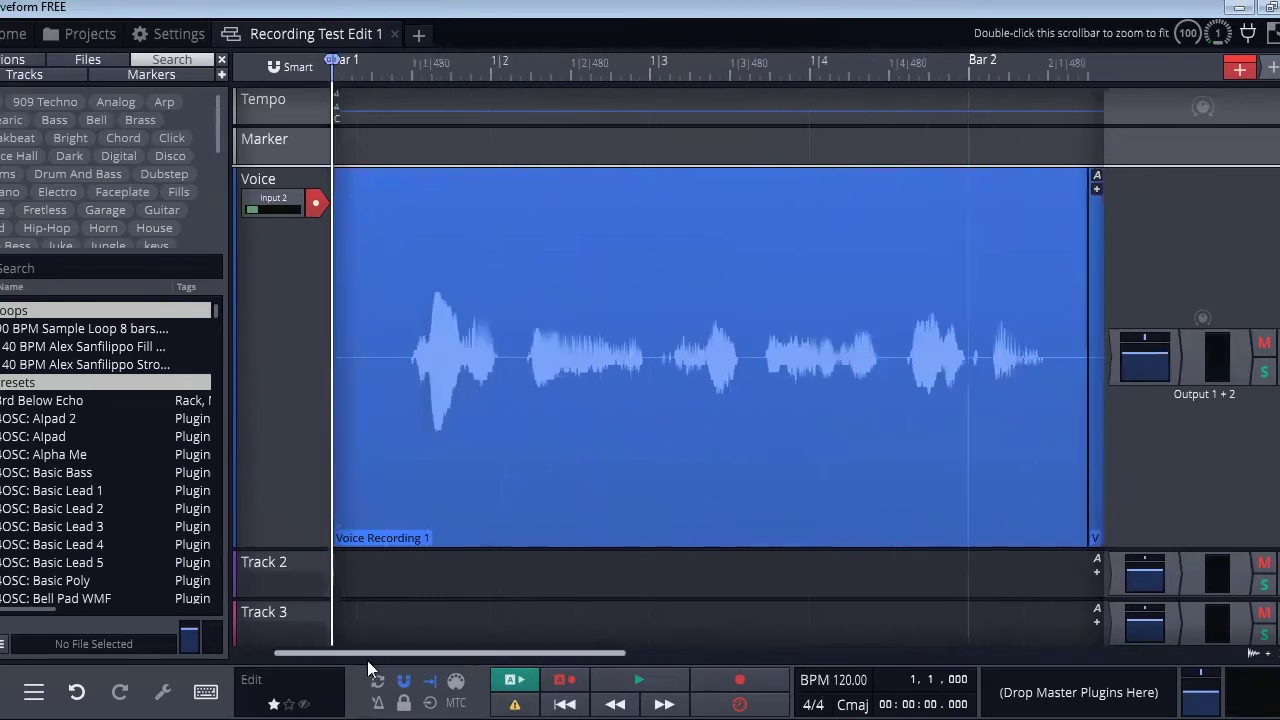
{"action": "left_click", "coordinate": [380, 275]}
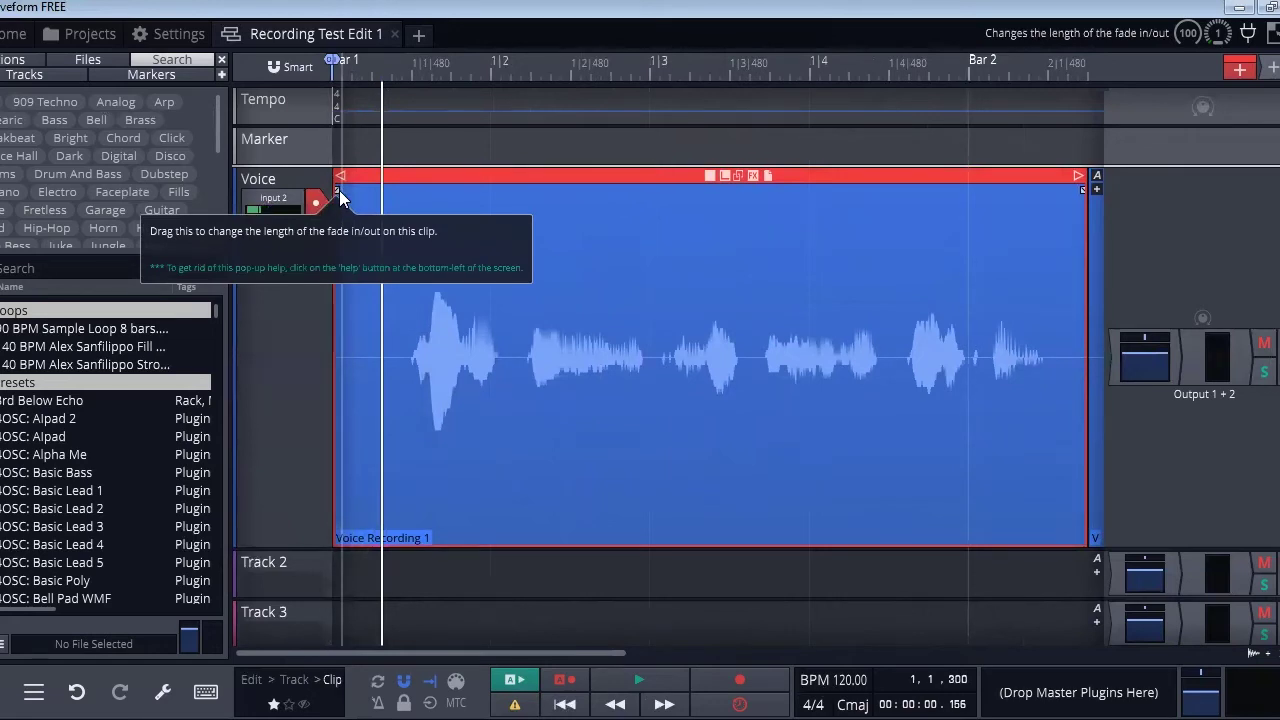
{"action": "left_click_drag", "start_coordinate": [338, 195], "coordinate": [650, 157]}
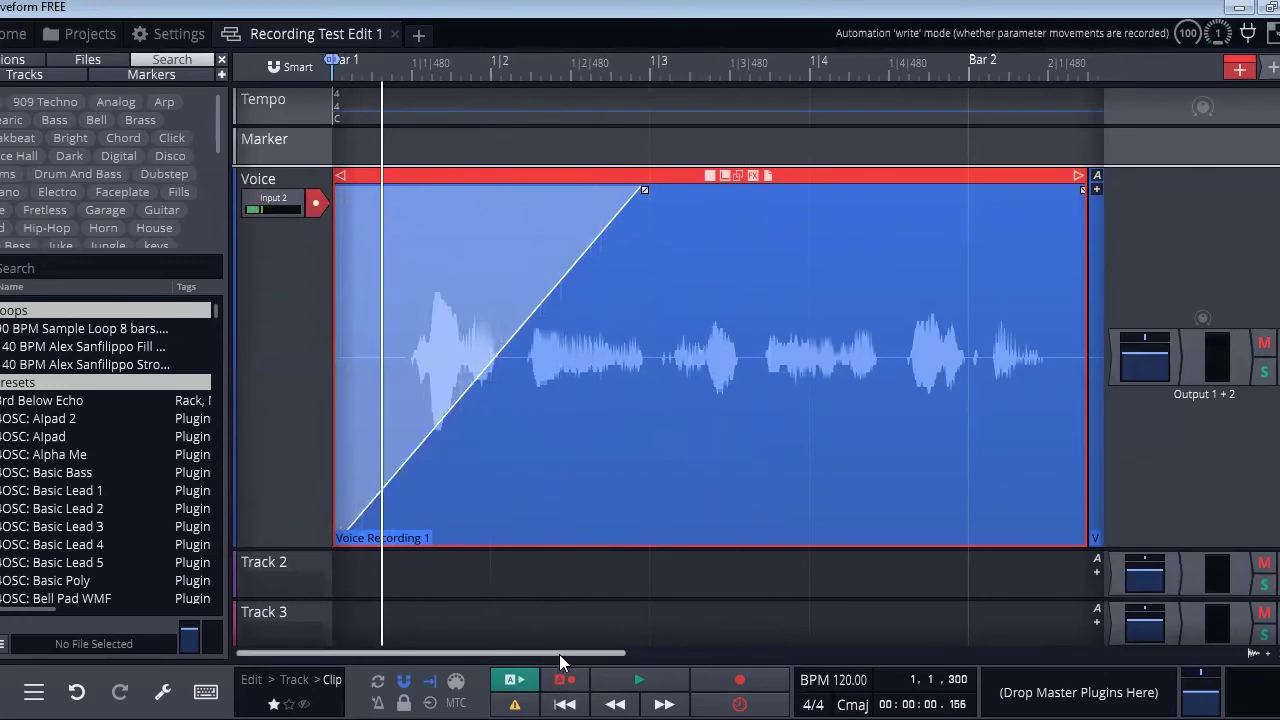
Add a fade-out of about one and a half beats to the end of the second voice clip
{"action": "left_click_drag", "start_coordinate": [559, 654], "coordinate": [933, 647]}
{"action": "left_click", "coordinate": [771, 213]}
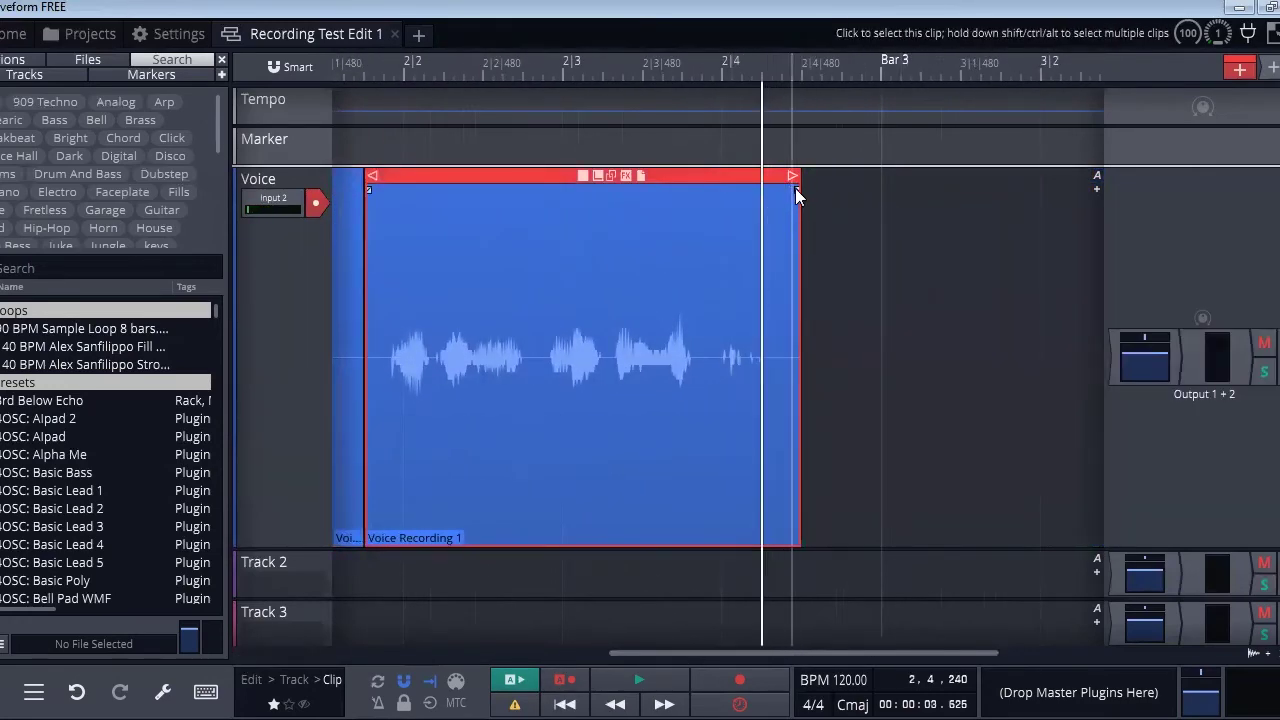
{"action": "left_click_drag", "start_coordinate": [795, 188], "coordinate": [579, 187]}
Play both voice clips from the start to hear the fades, and return to Bar 1 with both in view
{"action": "left_click_drag", "start_coordinate": [719, 658], "coordinate": [189, 644]}
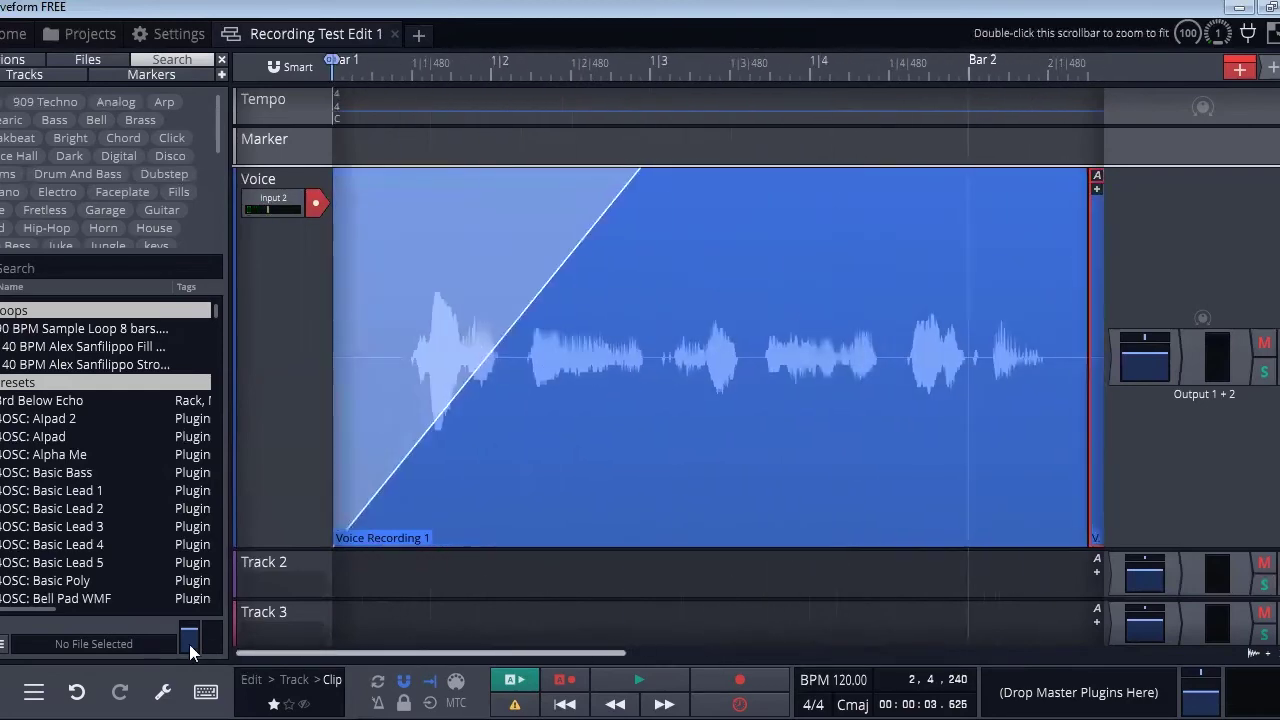
{"action": "left_click", "coordinate": [345, 450]}
{"action": "key", "text": "space"}
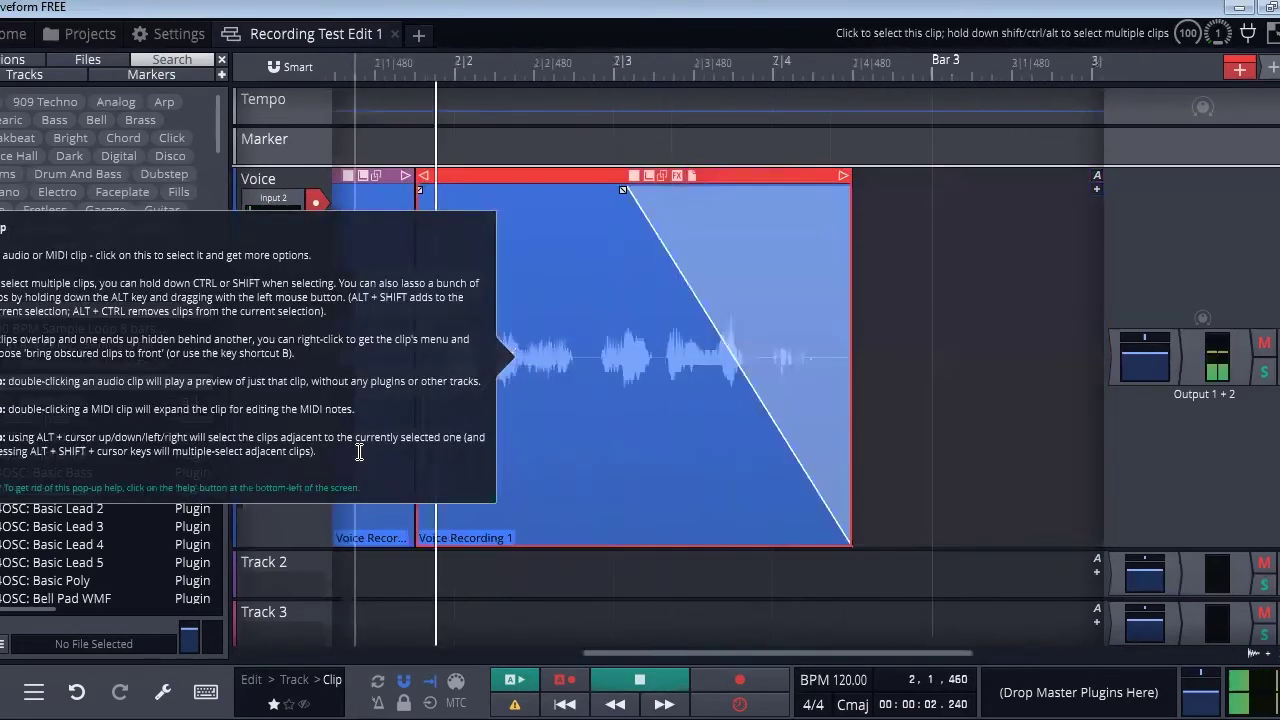
{"action": "key", "text": "space"}
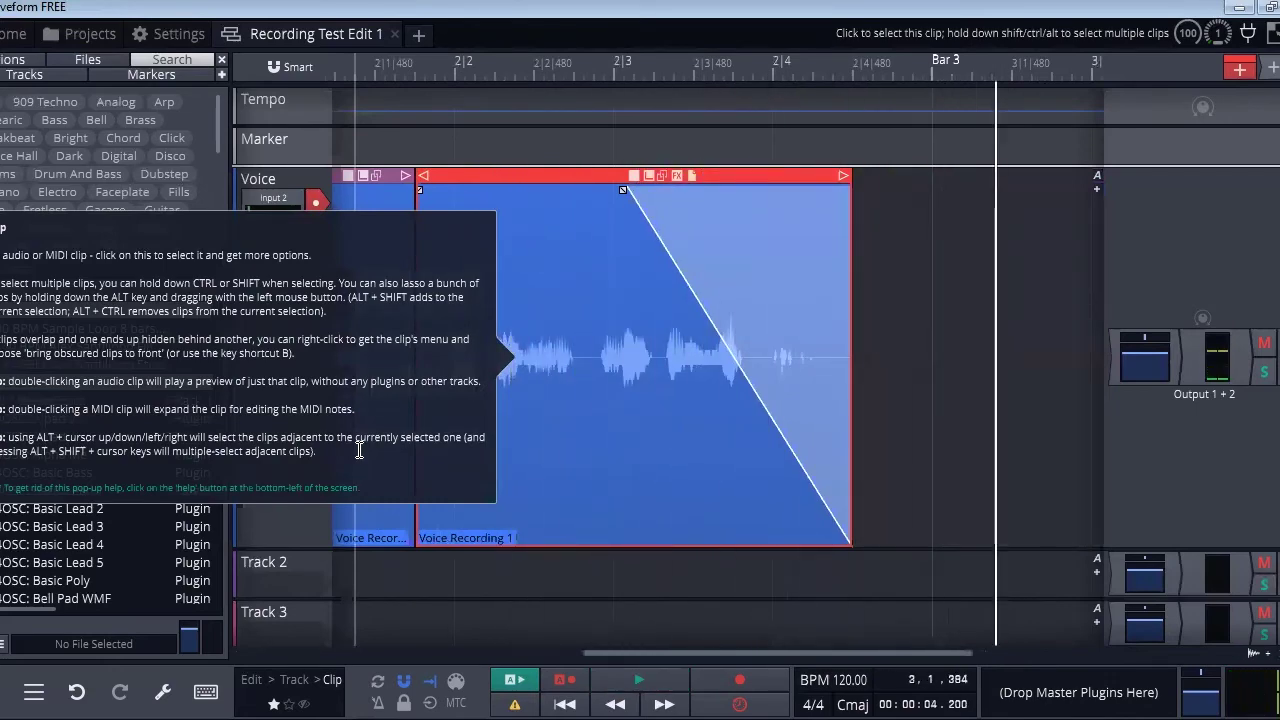
{"action": "key", "text": "Home"}
{"action": "scroll", "coordinate": [429, 291], "scroll_direction": "down", "scroll_amount": 3}
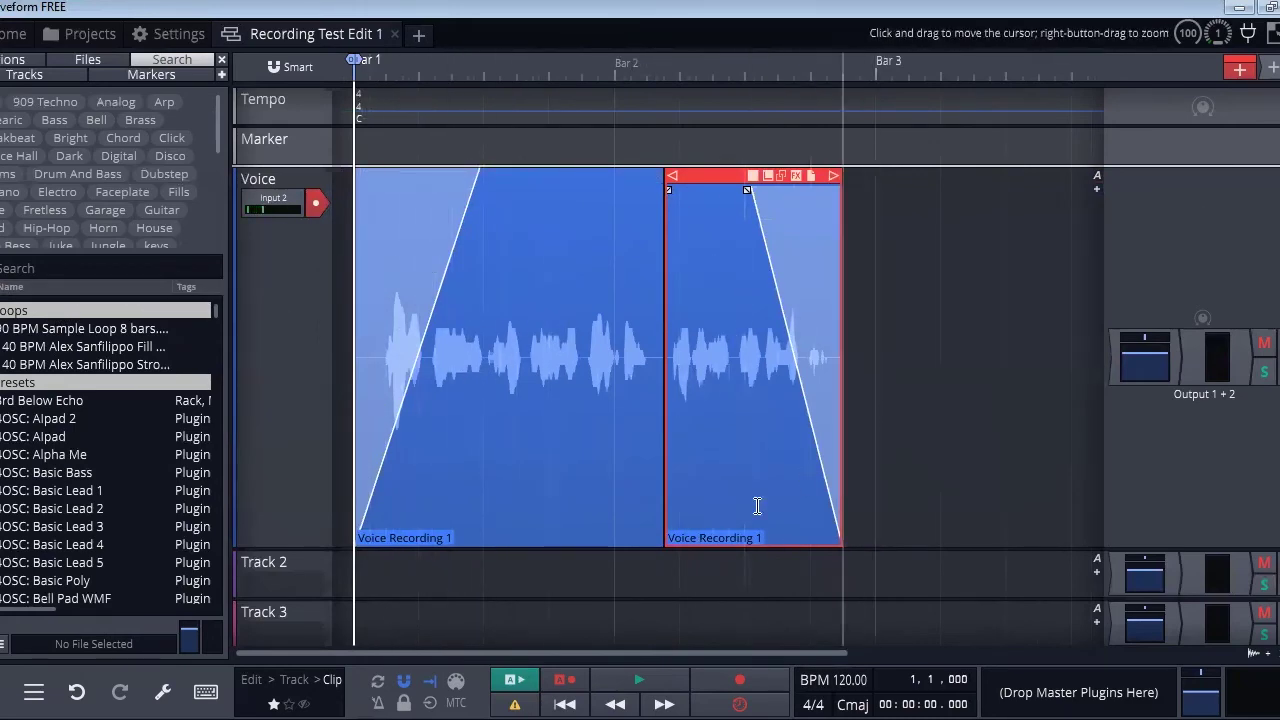
Inspect the two faded voice clips and play the ending of the second one
{"action": "left_click", "coordinate": [1053, 343]}
{"action": "scroll", "coordinate": [1053, 343], "scroll_direction": "up", "scroll_amount": 2}
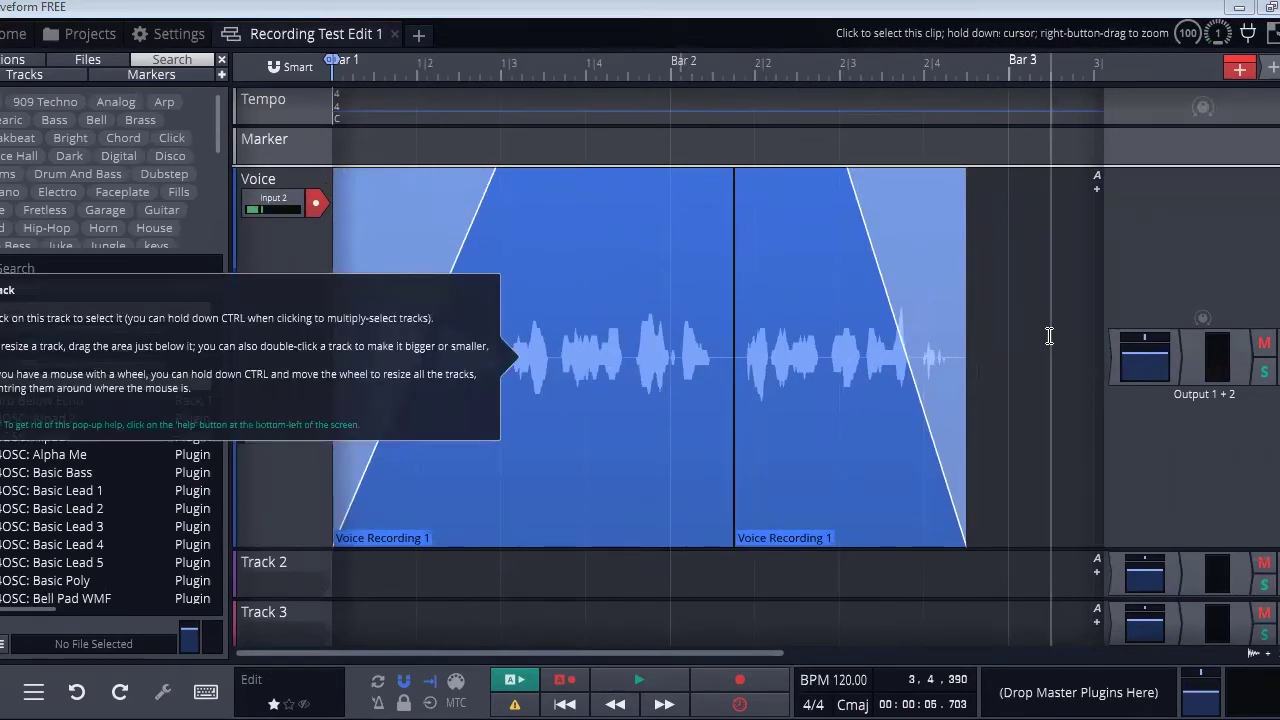
{"action": "left_click", "coordinate": [553, 363]}
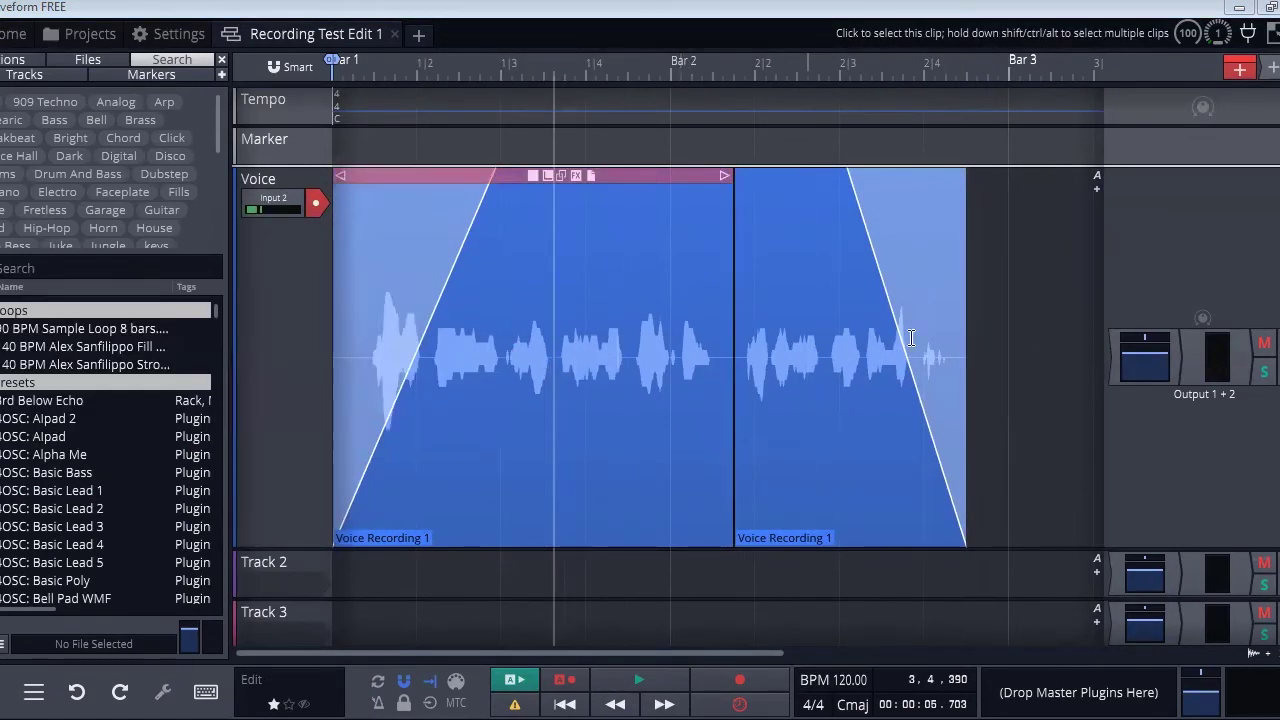
{"action": "left_click", "coordinate": [790, 360]}
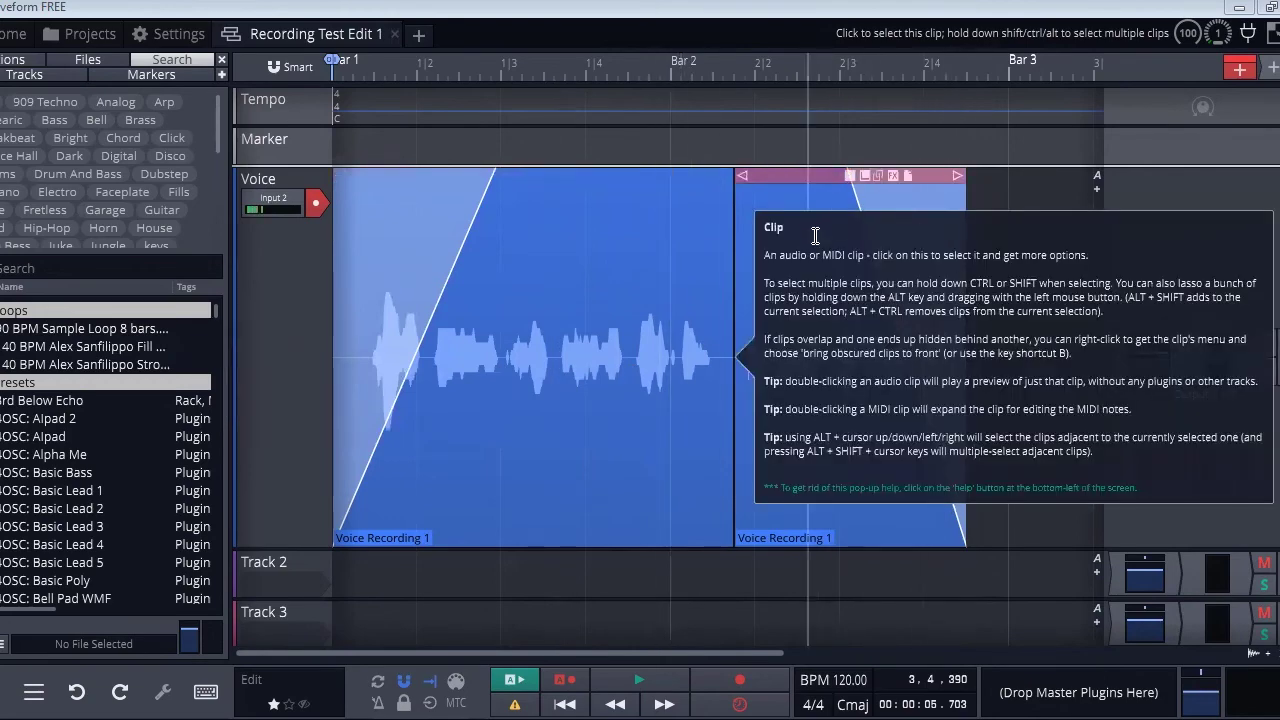
{"action": "left_click", "coordinate": [537, 434], "text": "shift"}
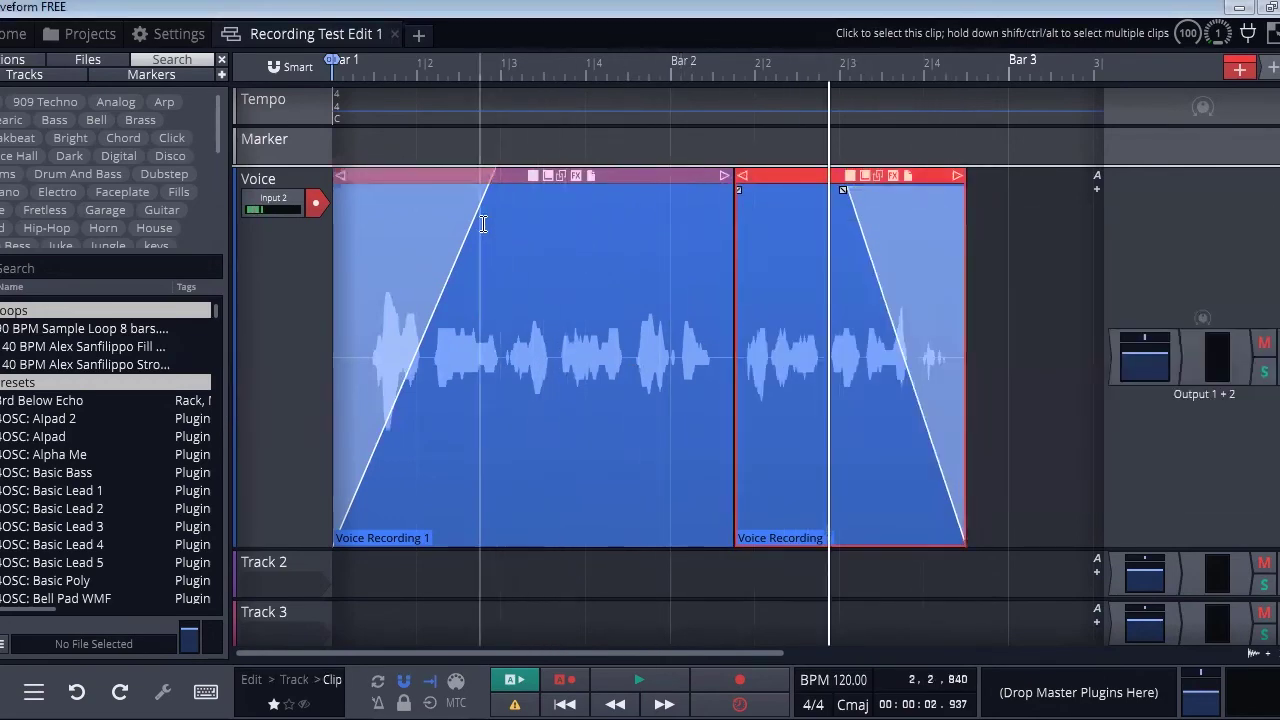
{"action": "key", "text": "space"}
{"action": "key", "text": "space"}
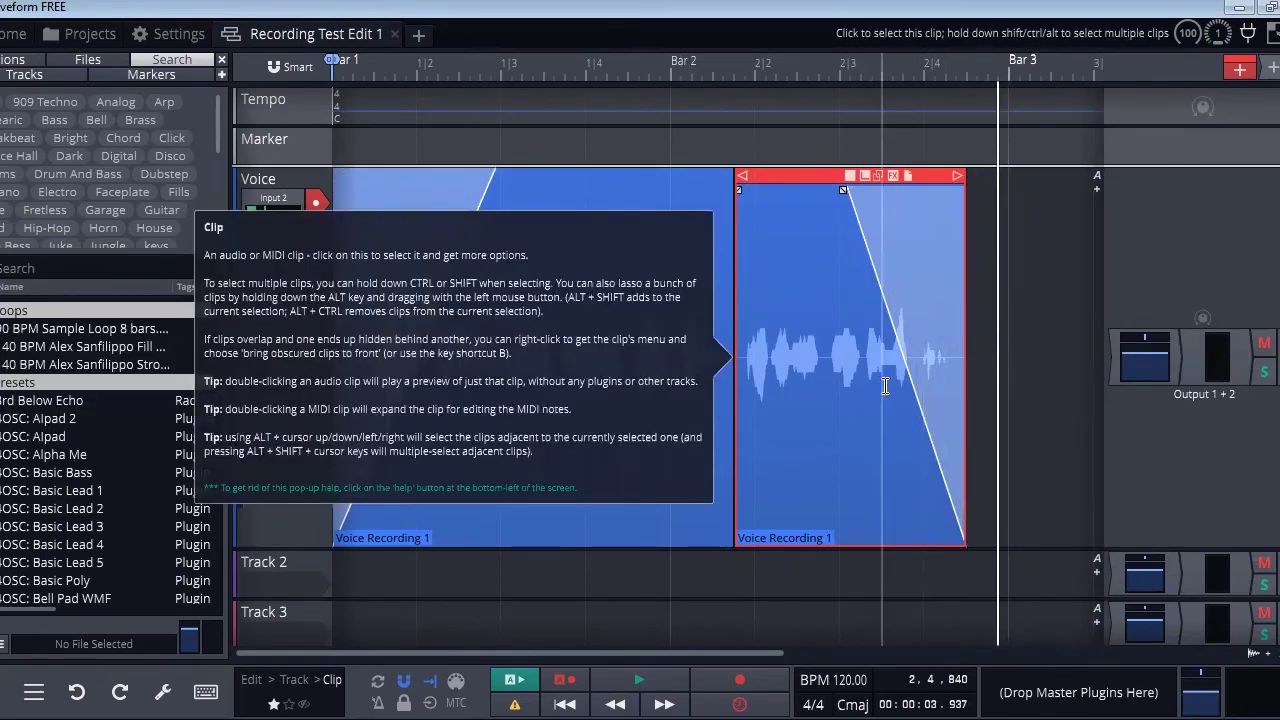
Copy the second clip's last beat, from 2|3|480 to its end, and paste it on the Voice track at 3|3
{"action": "left_click", "coordinate": [887, 389]}
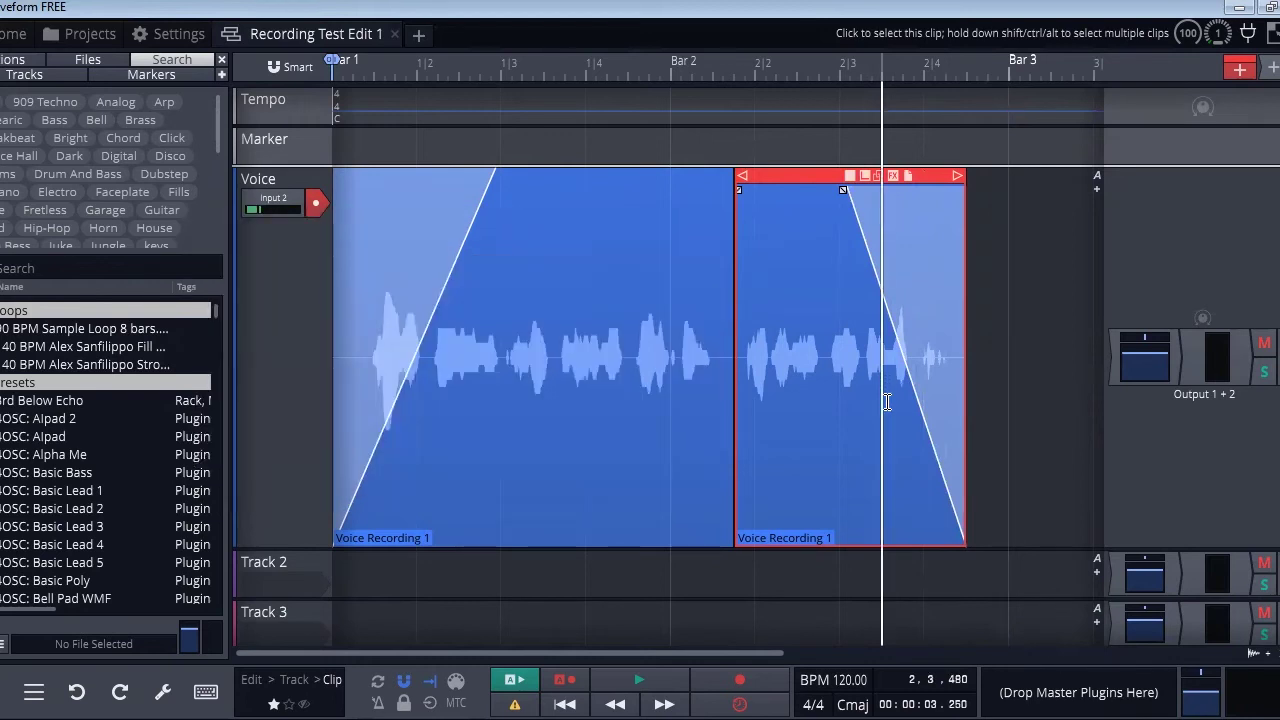
{"action": "left_click_drag", "start_coordinate": [887, 396], "coordinate": [965, 393]}
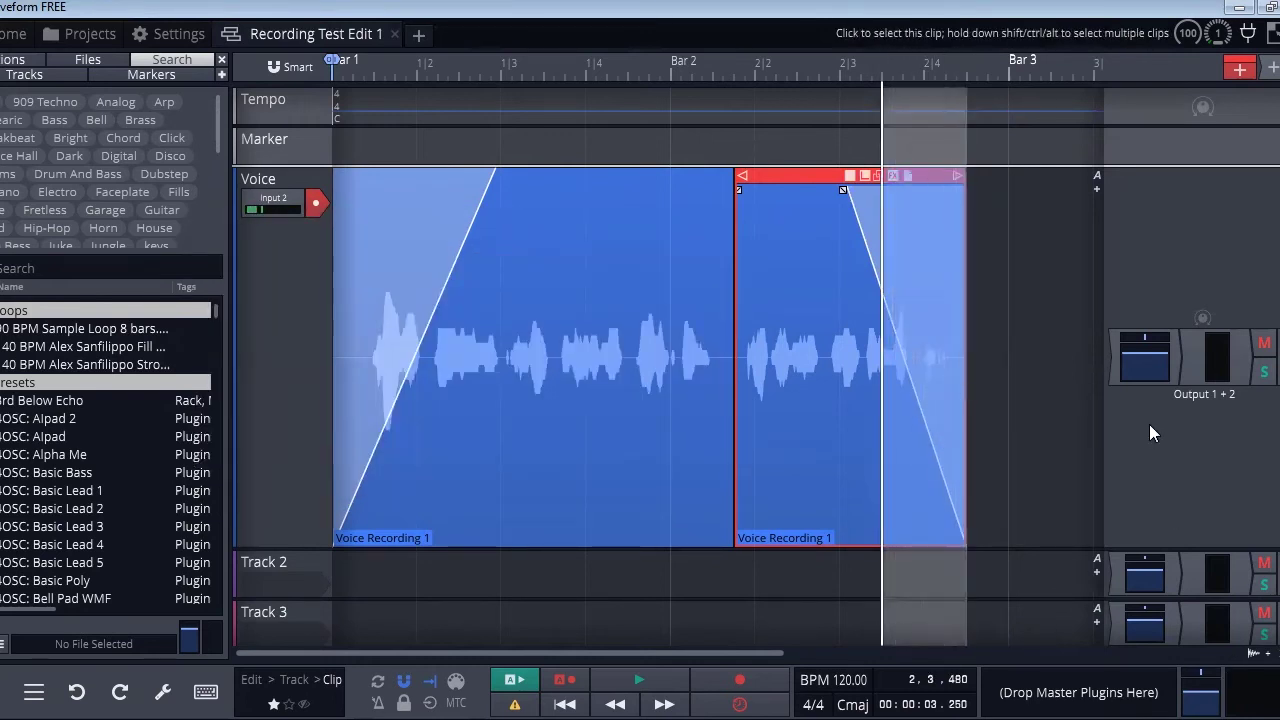
{"action": "right_click", "coordinate": [915, 320]}
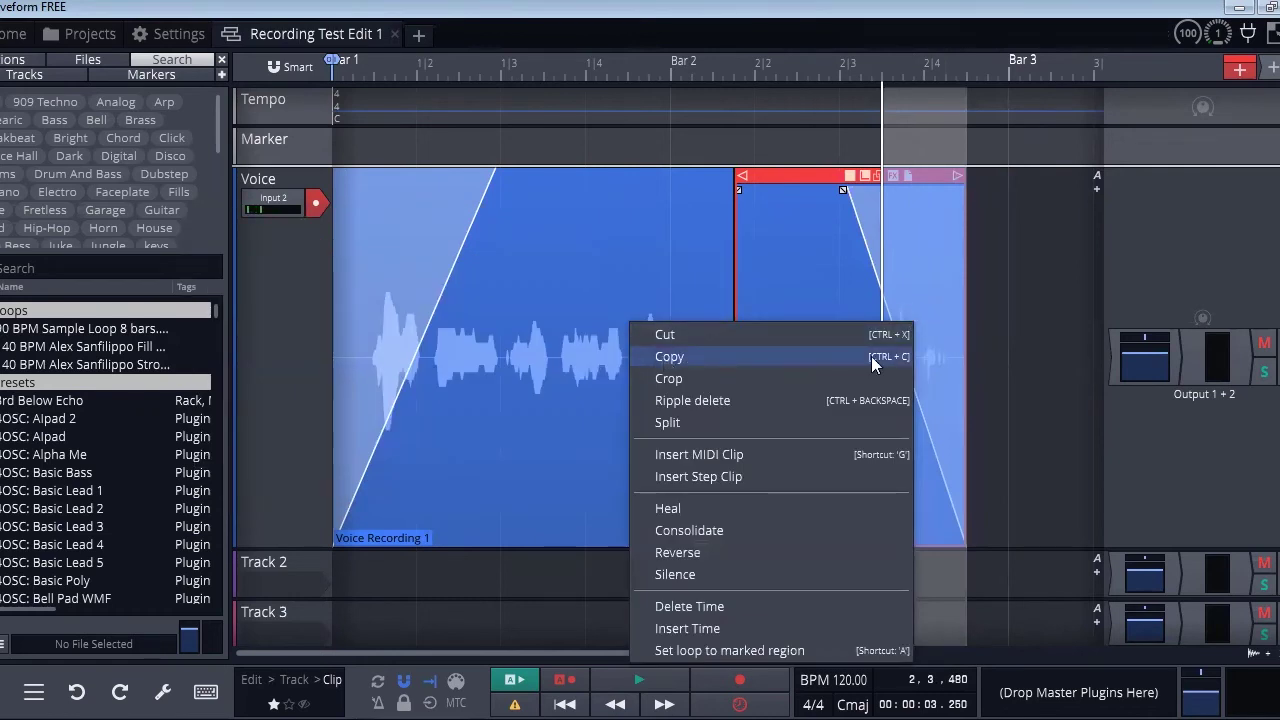
{"action": "left_click", "coordinate": [815, 358]}
{"action": "left_click_drag", "start_coordinate": [731, 652], "coordinate": [943, 640]}
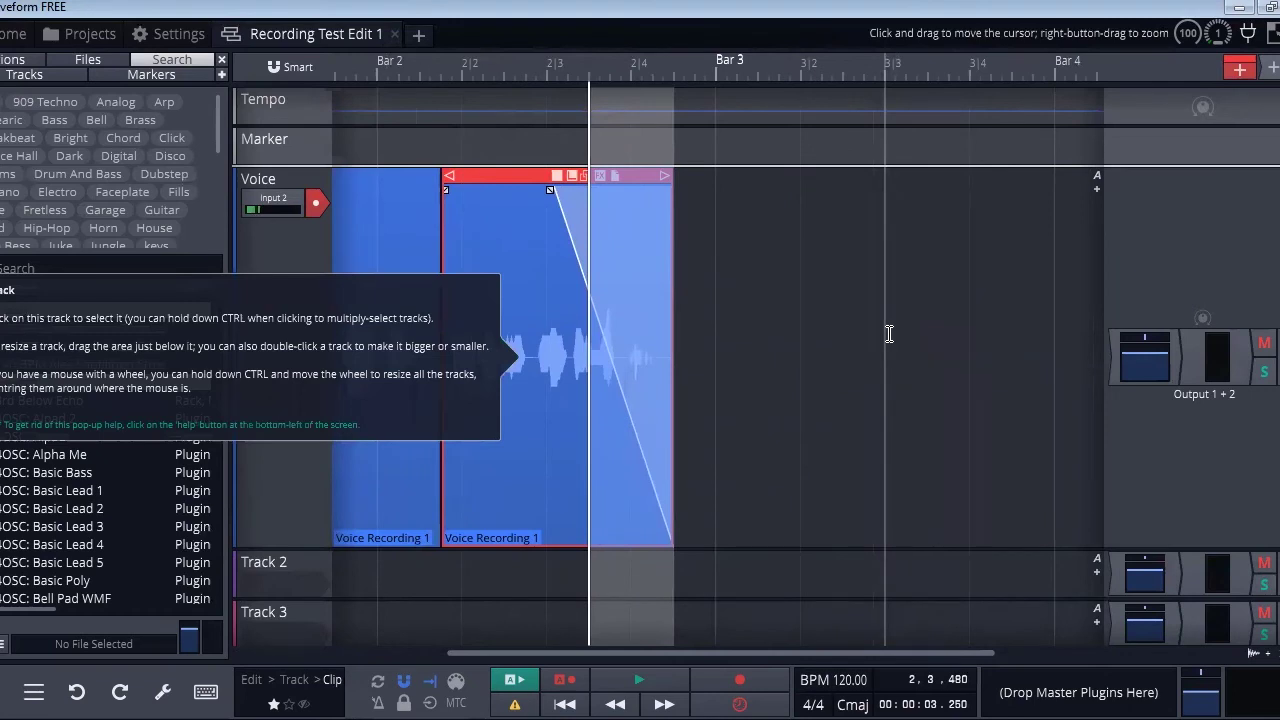
{"action": "left_click", "coordinate": [889, 333]}
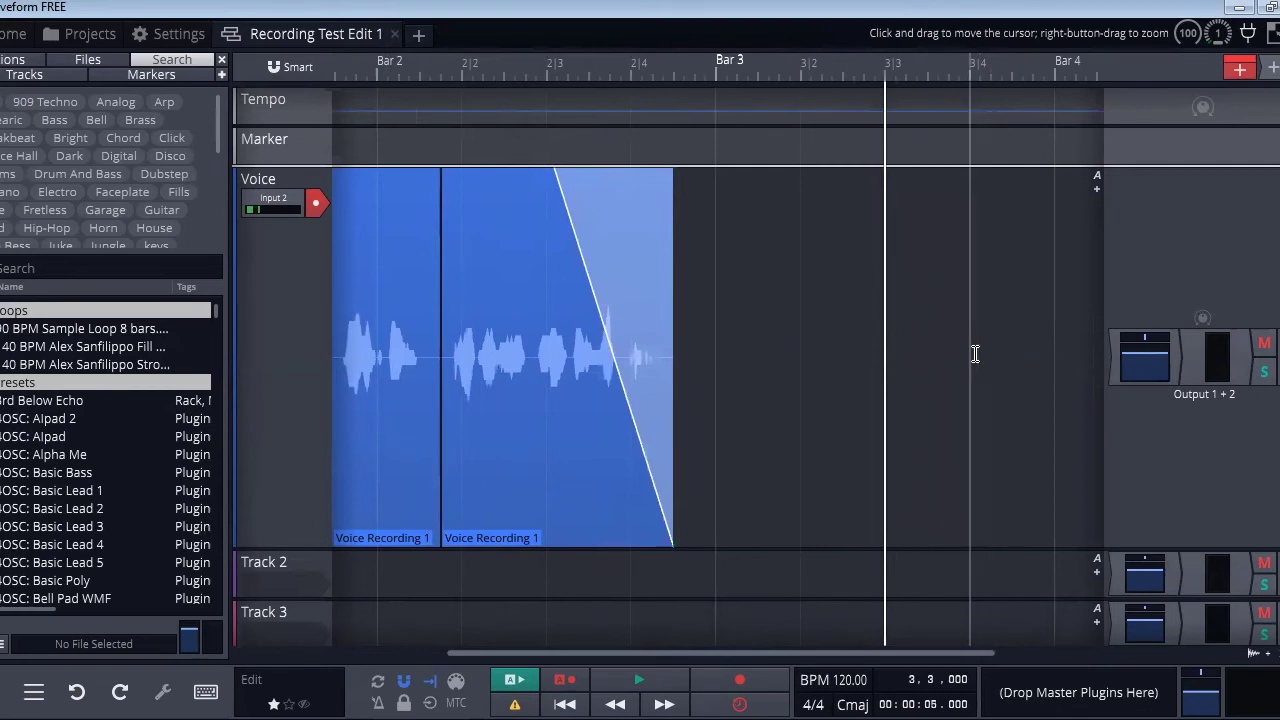
{"action": "key", "text": "ctrl+v"}
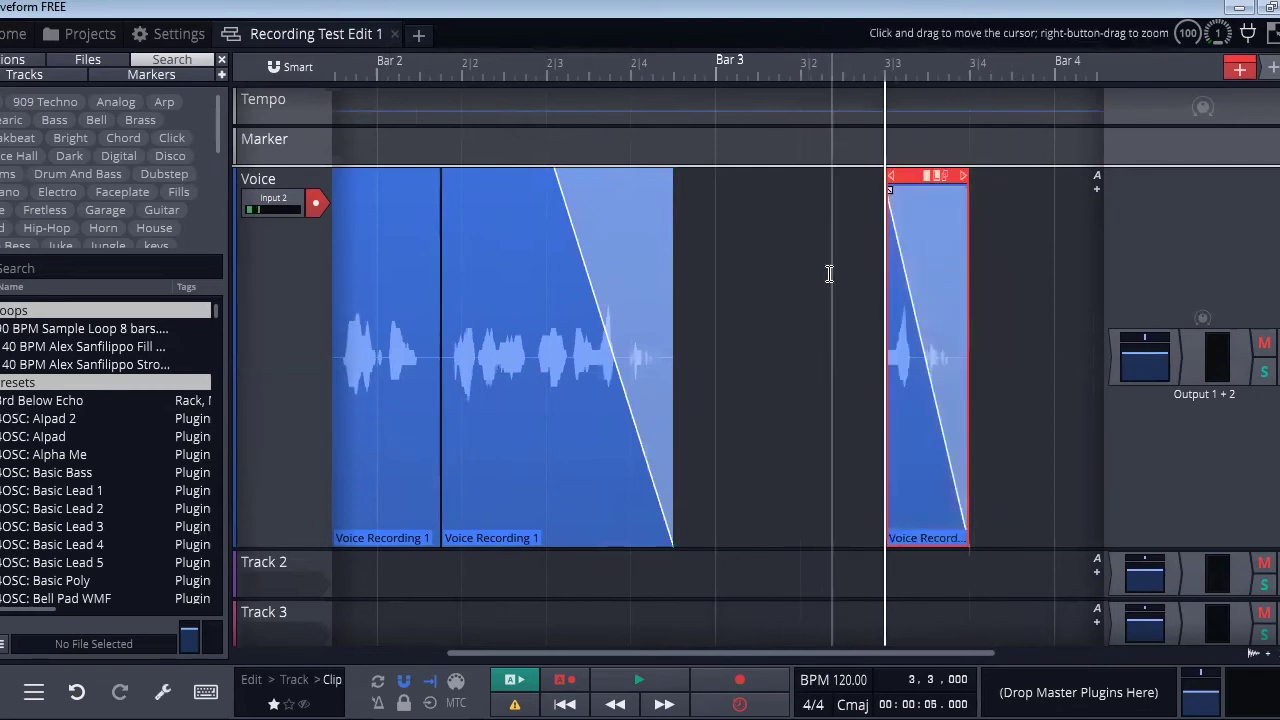
Remove the fade-out from the pasted clip at 3|3, playing the clip before and after the change
{"action": "key", "text": "space"}
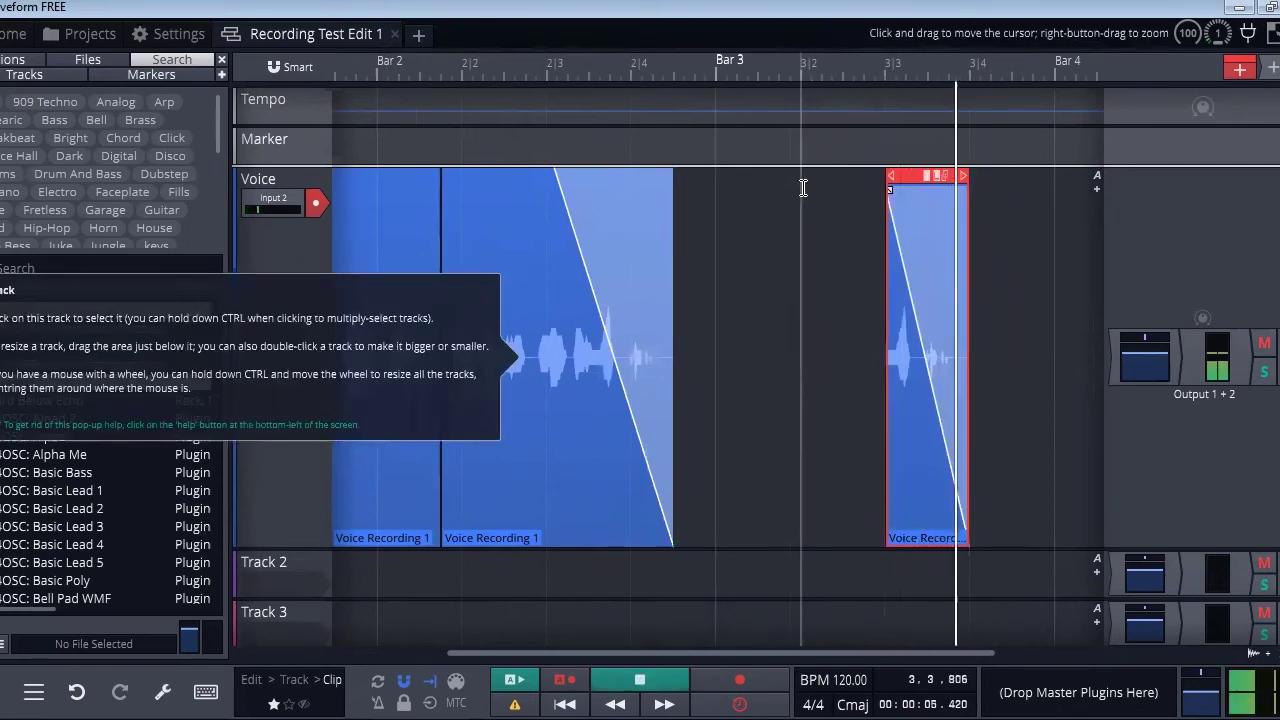
{"action": "key", "text": "space"}
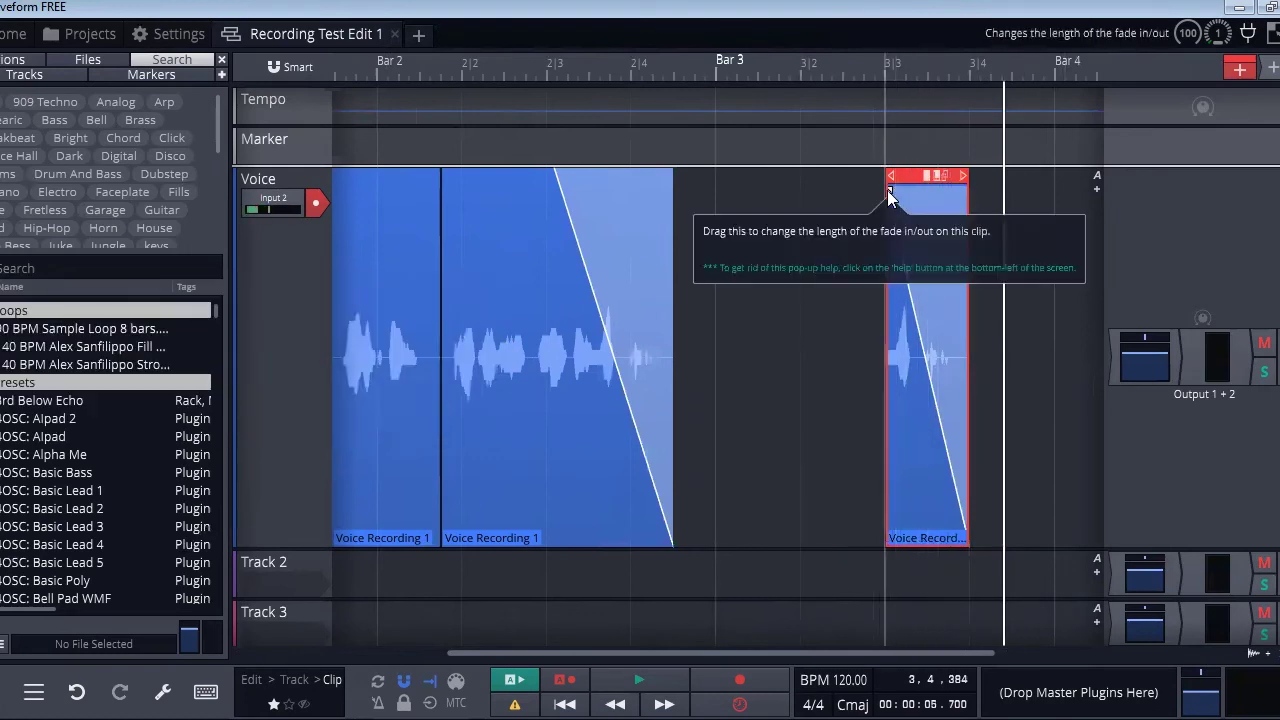
{"action": "left_click_drag", "start_coordinate": [889, 193], "coordinate": [1025, 160]}
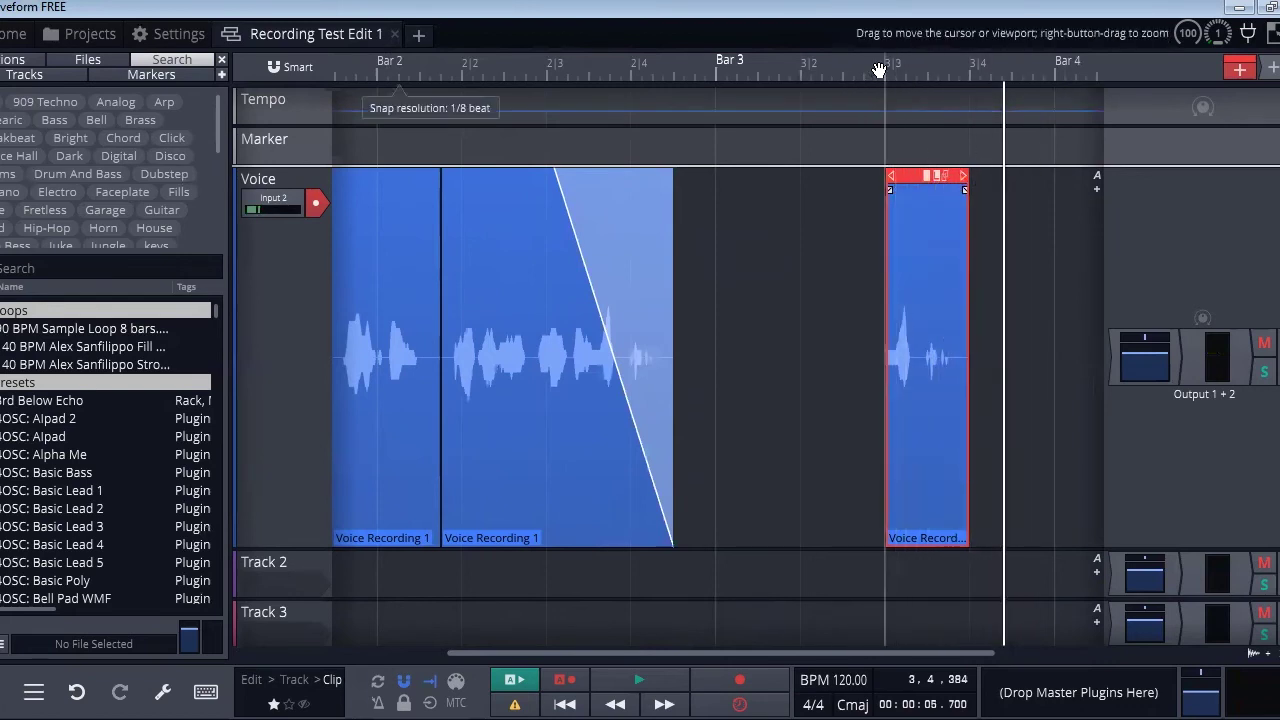
{"action": "left_click", "coordinate": [928, 200]}
{"action": "key", "text": "space"}
{"action": "key", "text": "space"}
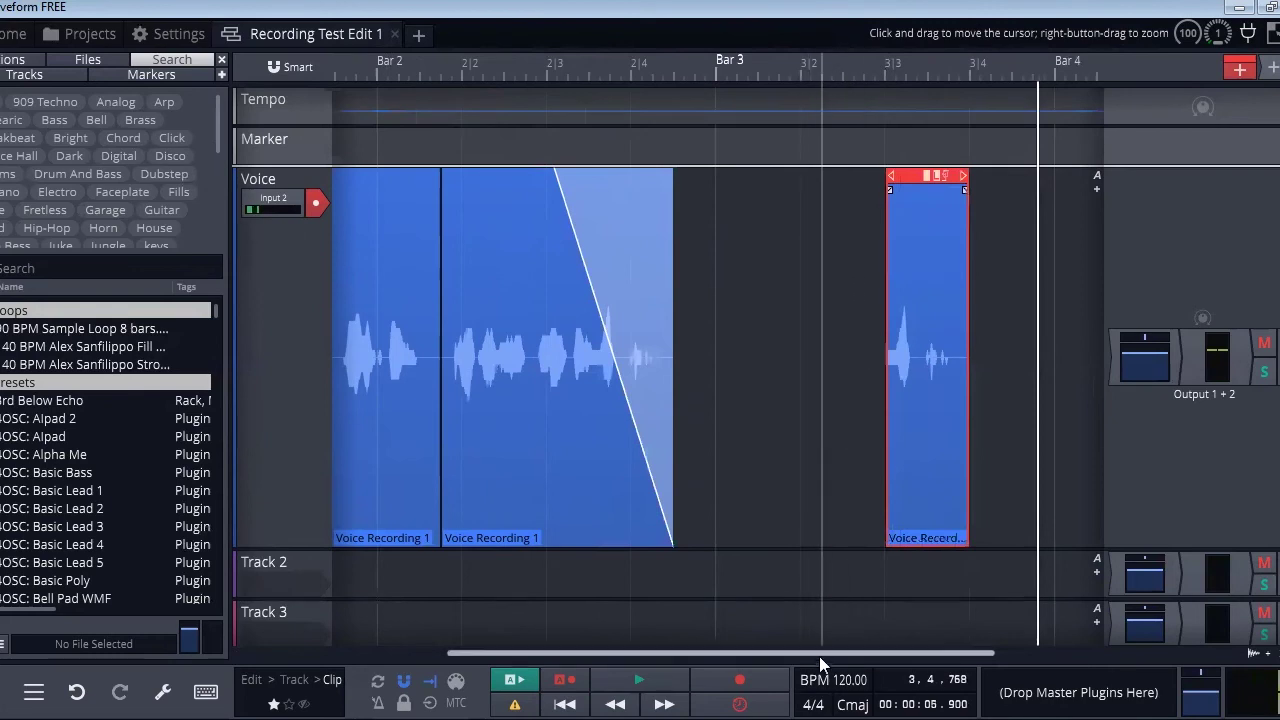
{"action": "left_click_drag", "start_coordinate": [821, 652], "coordinate": [951, 648]}
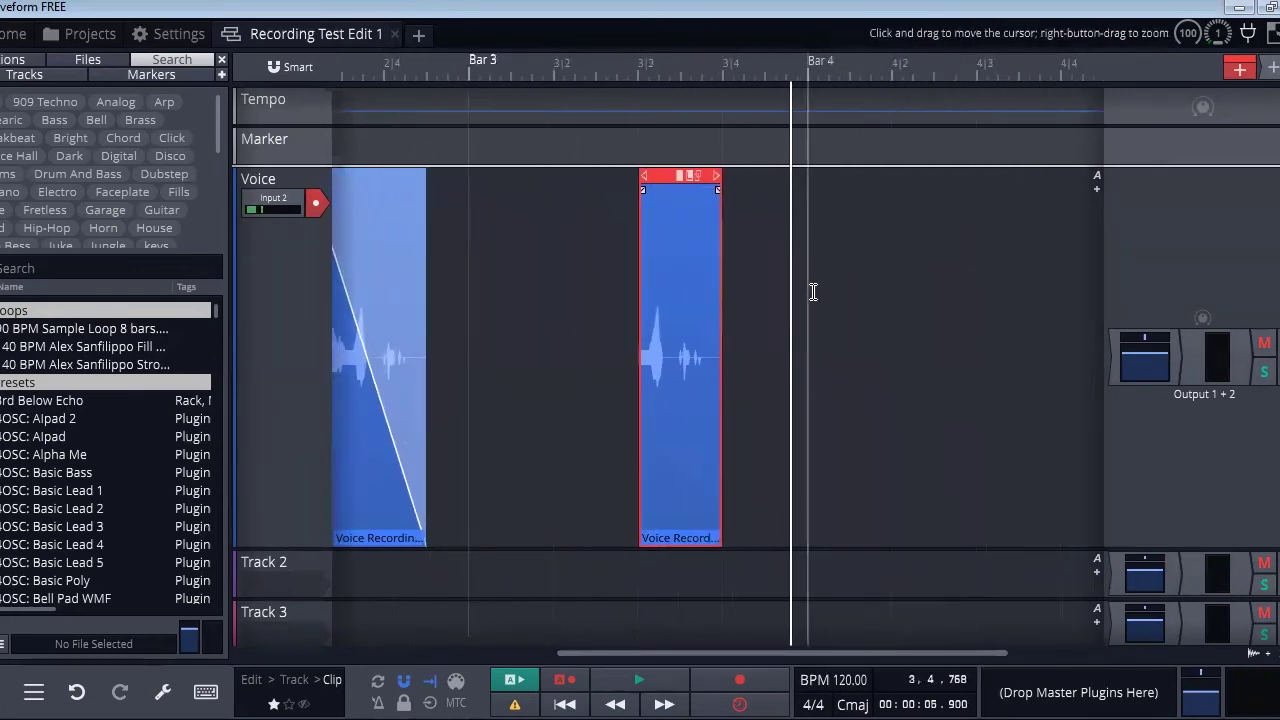
Duplicate the clip at 3|3 on the Voice track so the copy starts just before Bar 4, and play both clips
{"action": "scroll", "coordinate": [817, 286], "scroll_direction": "up", "scroll_amount": 2}
{"action": "left_click_drag", "start_coordinate": [835, 652], "coordinate": [790, 650]}
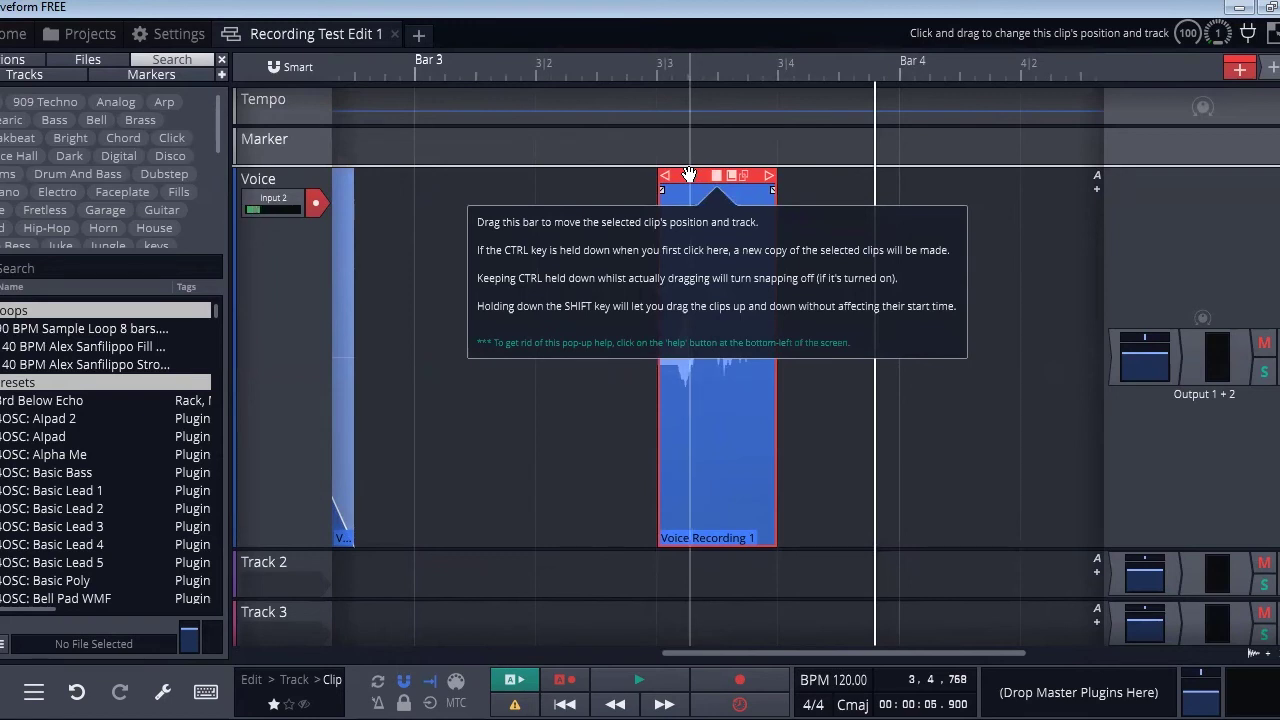
{"action": "left_click_drag", "start_coordinate": [689, 175], "coordinate": [923, 172]}
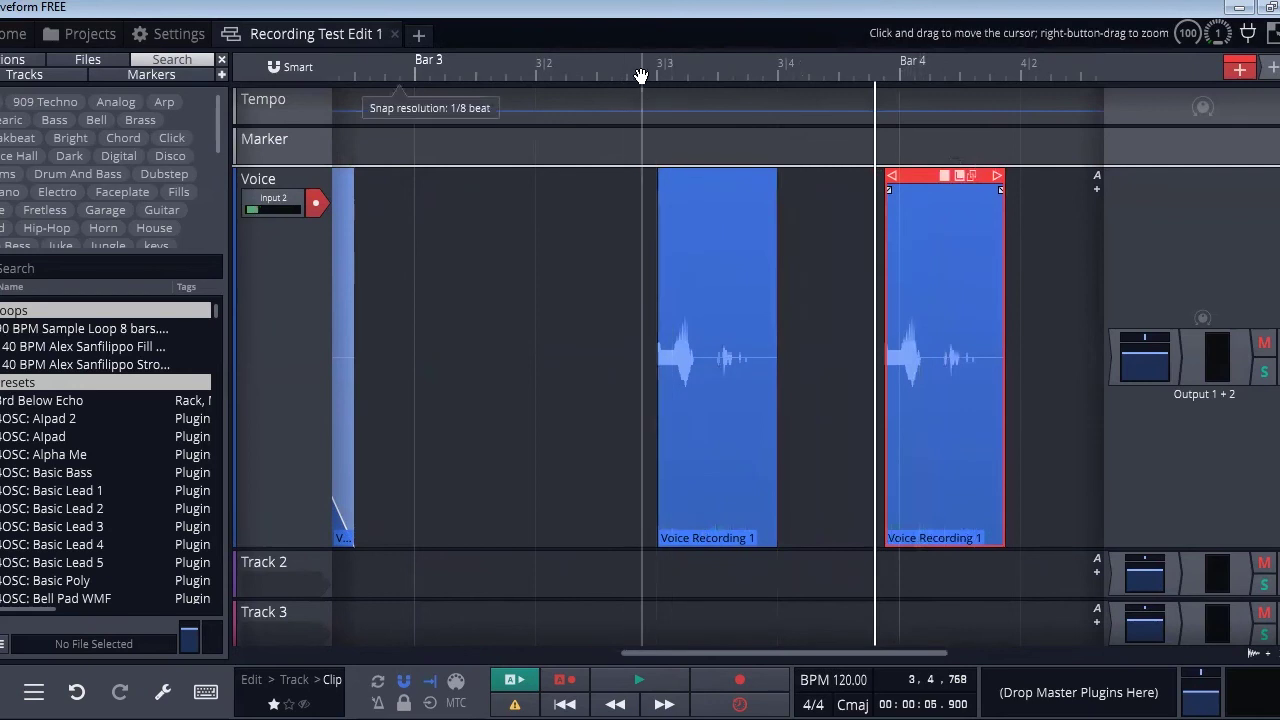
{"action": "left_click", "coordinate": [641, 77]}
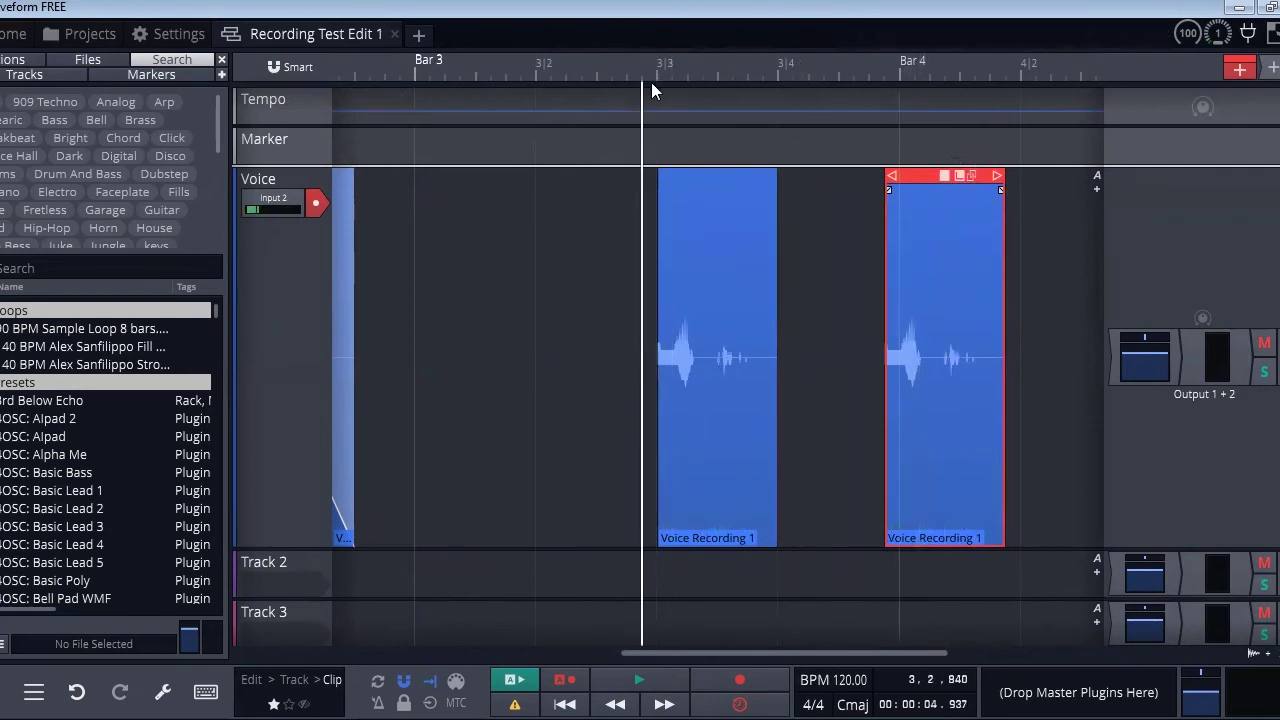
{"action": "key", "text": "space"}
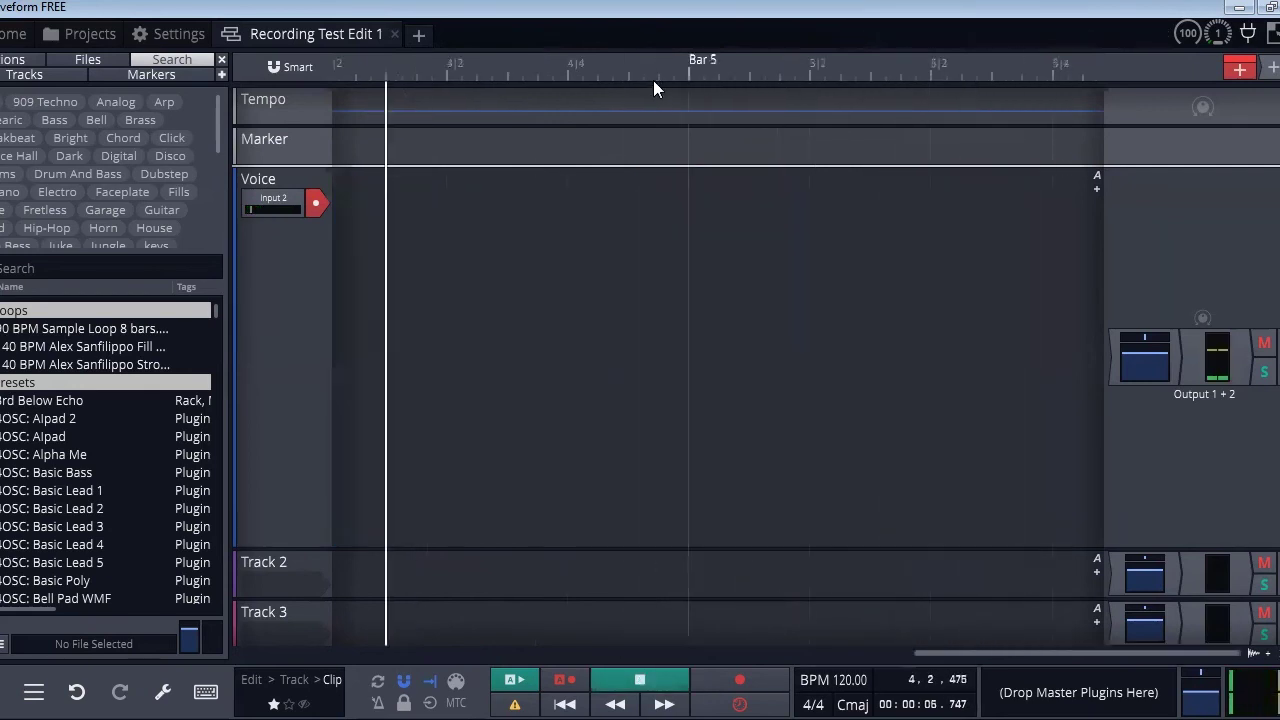
{"action": "key", "text": "space"}
Lower the clip gain of the copy near Bar 4, and play both clips from 3|3 to compare their levels
{"action": "left_click_drag", "start_coordinate": [947, 660], "coordinate": [715, 650]}
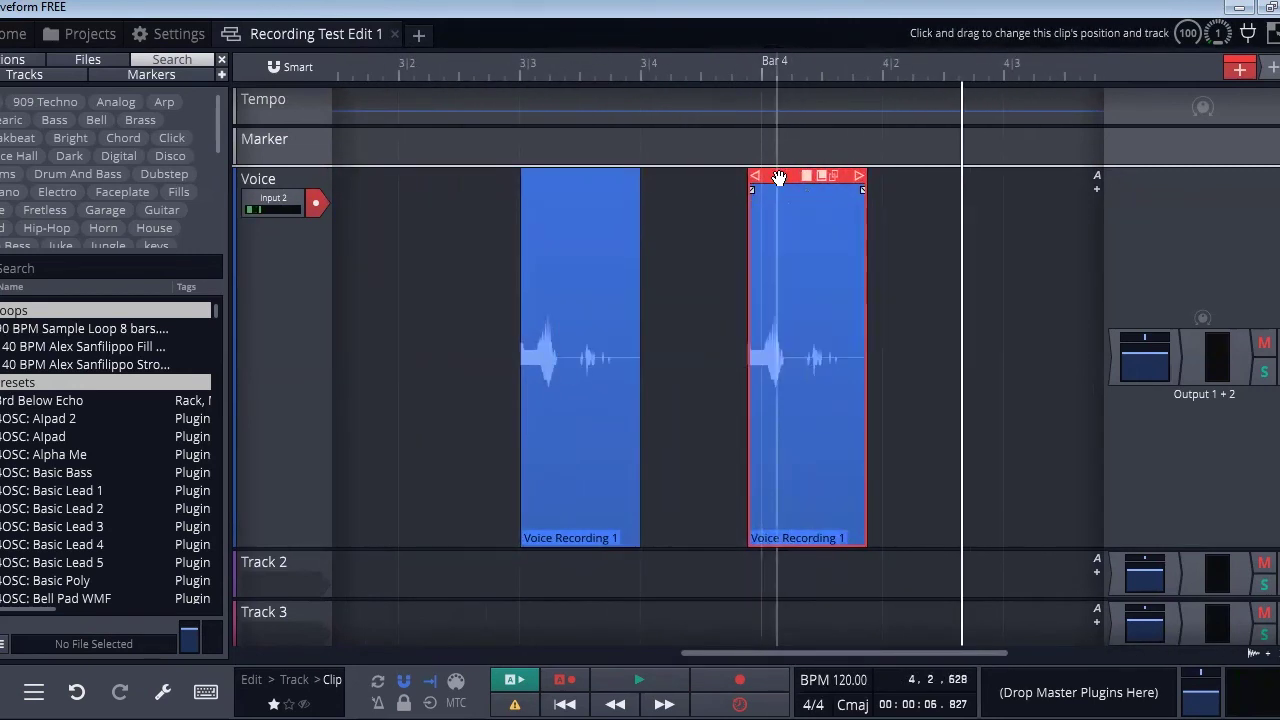
{"action": "right_click", "coordinate": [736, 195]}
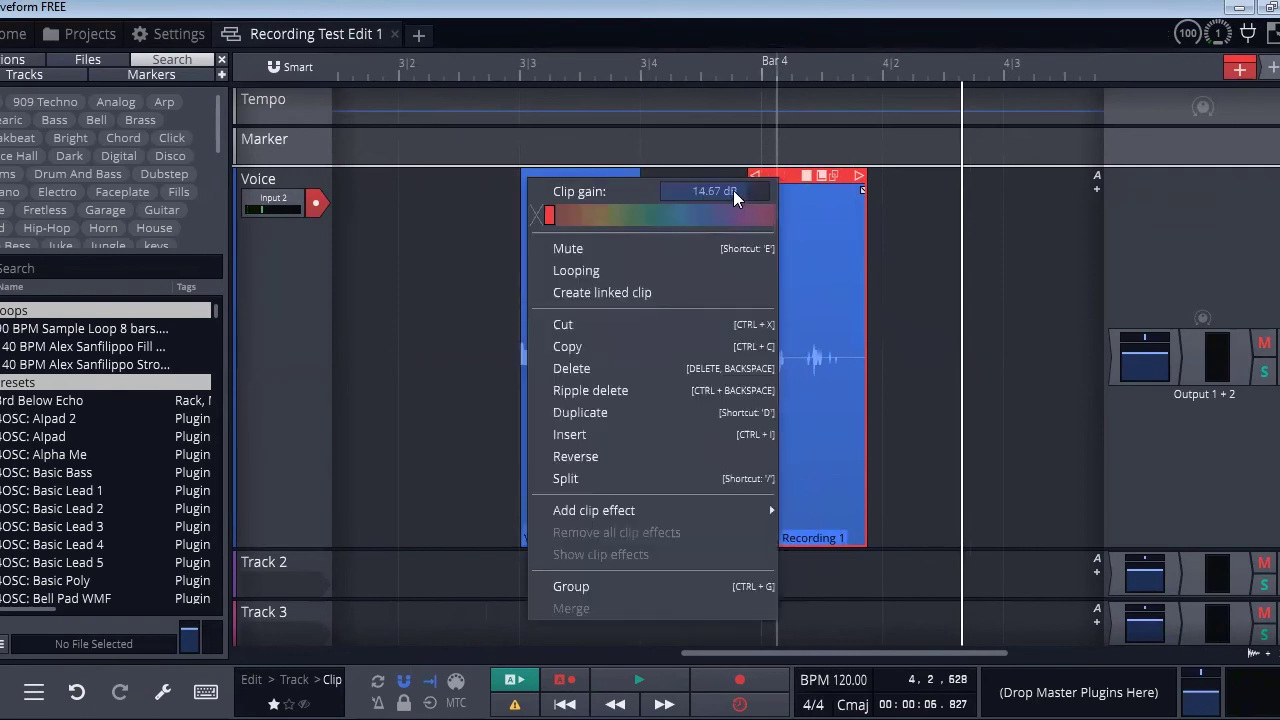
{"action": "scroll", "coordinate": [733, 189], "scroll_direction": "down", "scroll_amount": 5}
{"action": "left_click", "coordinate": [485, 130]}
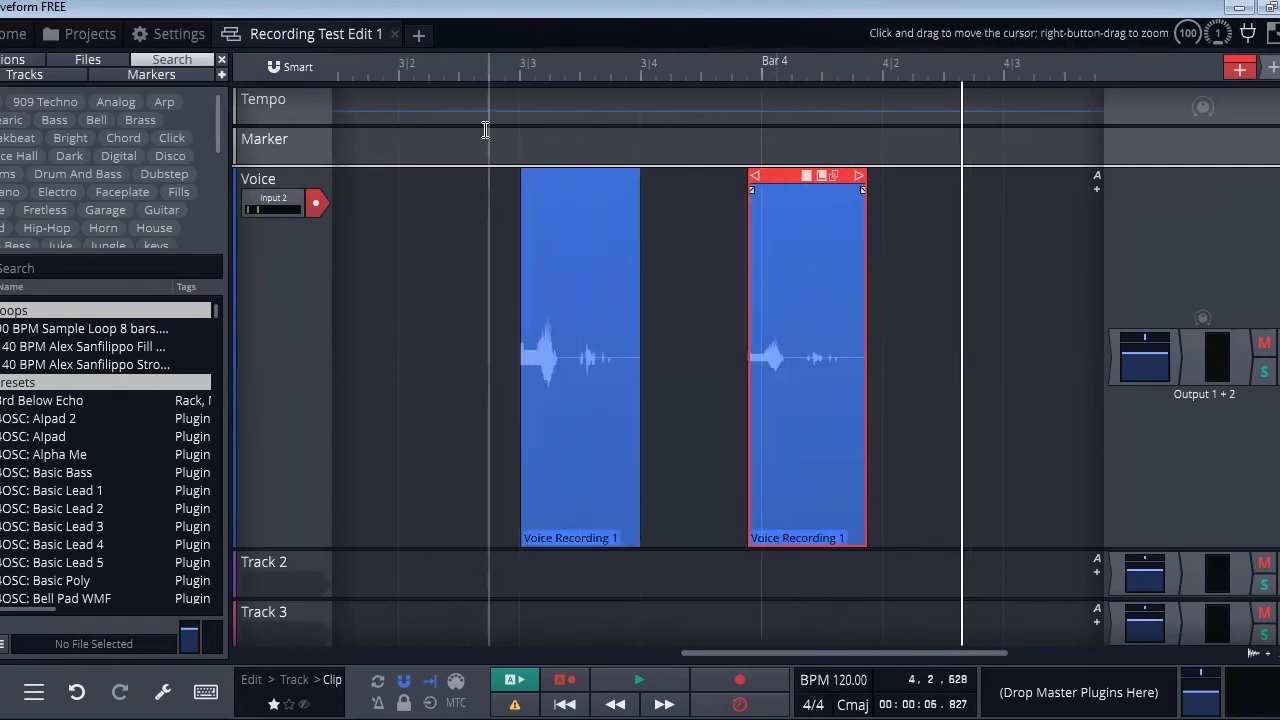
{"action": "left_click", "coordinate": [512, 68]}
{"action": "key", "text": "space"}
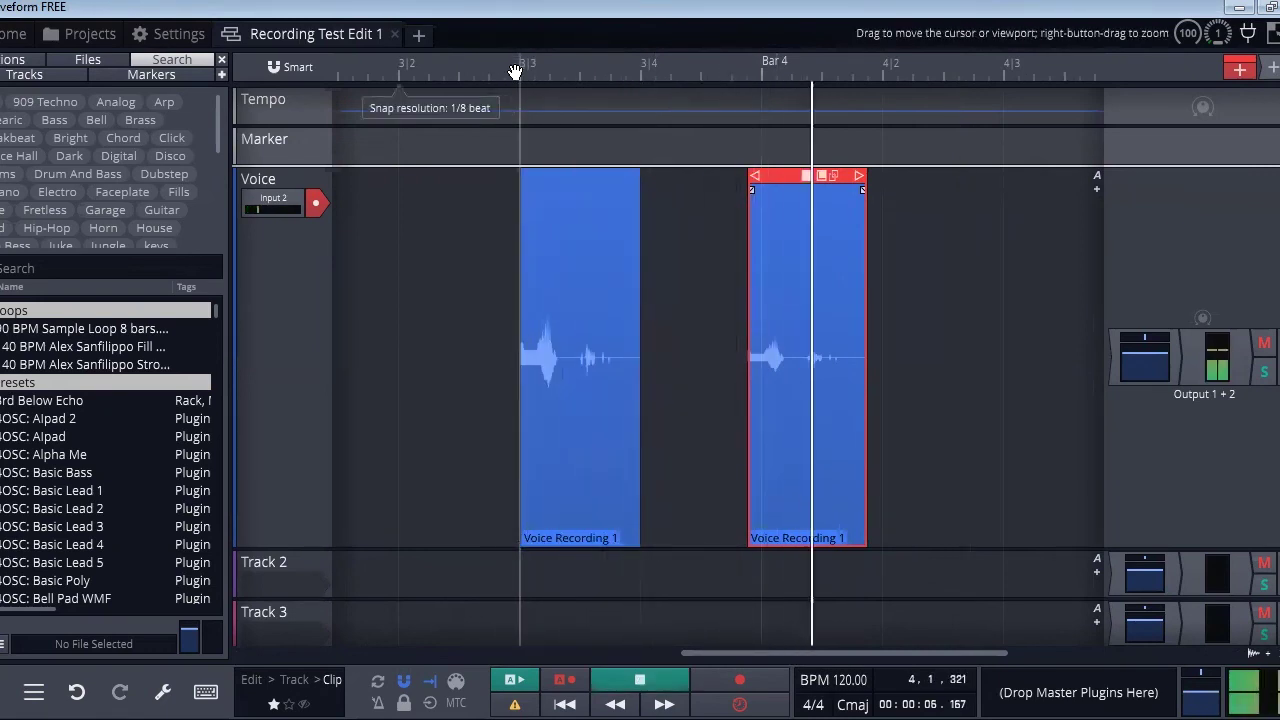
{"action": "key", "text": "space"}
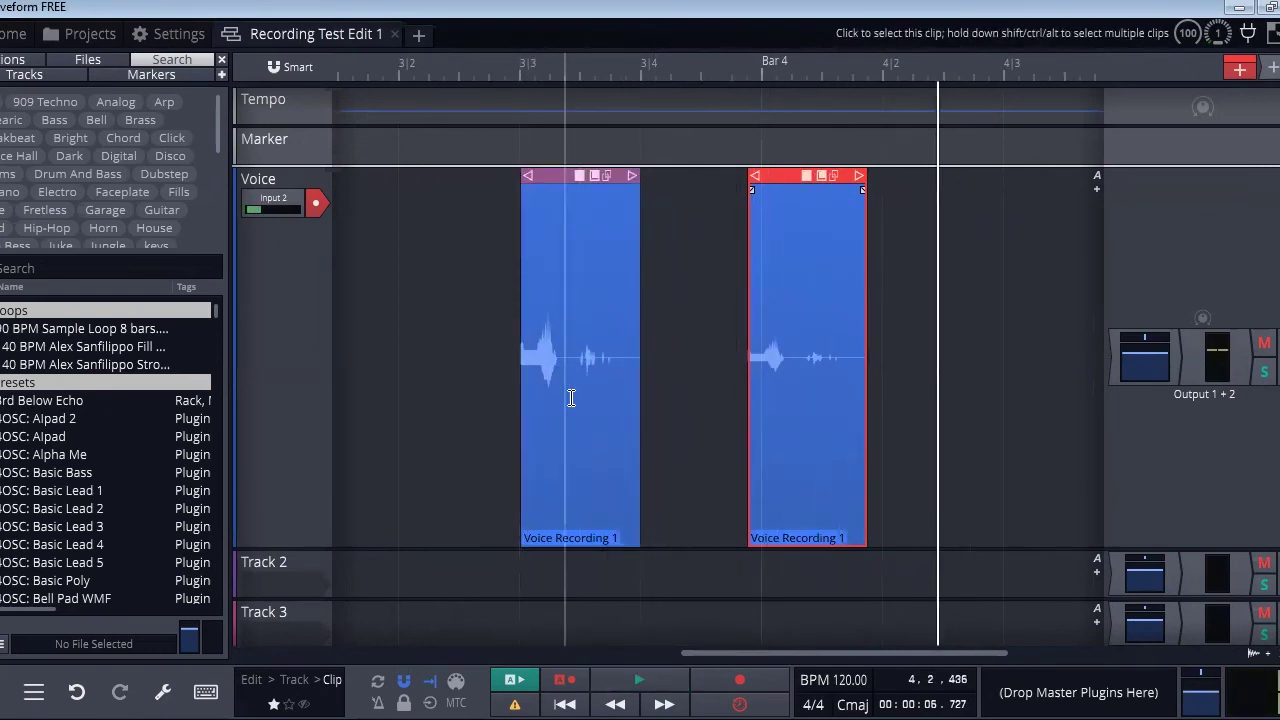
Split the Voice clip at 3|3 in the silence between its two sounds, at 3|3|420
{"action": "mouse_move", "coordinate": [577, 372]}
{"action": "scroll", "coordinate": [577, 372], "scroll_direction": "up", "scroll_amount": 6}
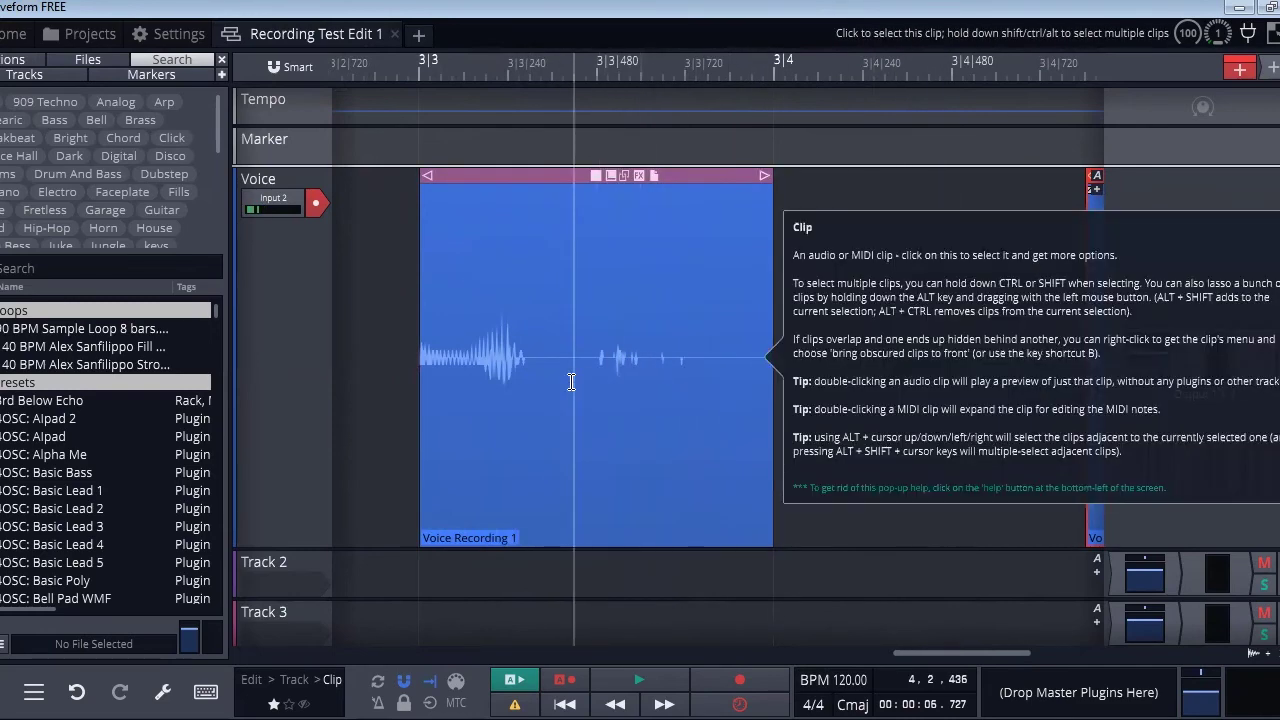
{"action": "left_click", "coordinate": [571, 381]}
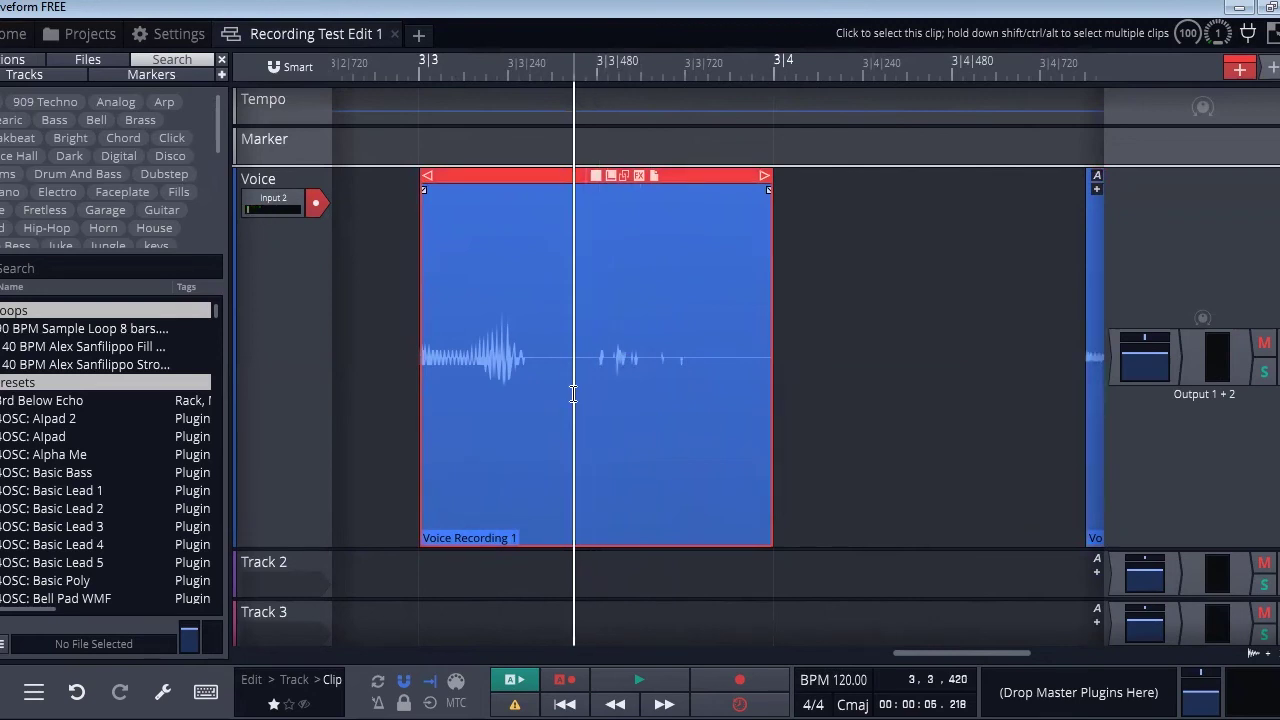
{"action": "right_click", "coordinate": [578, 463]}
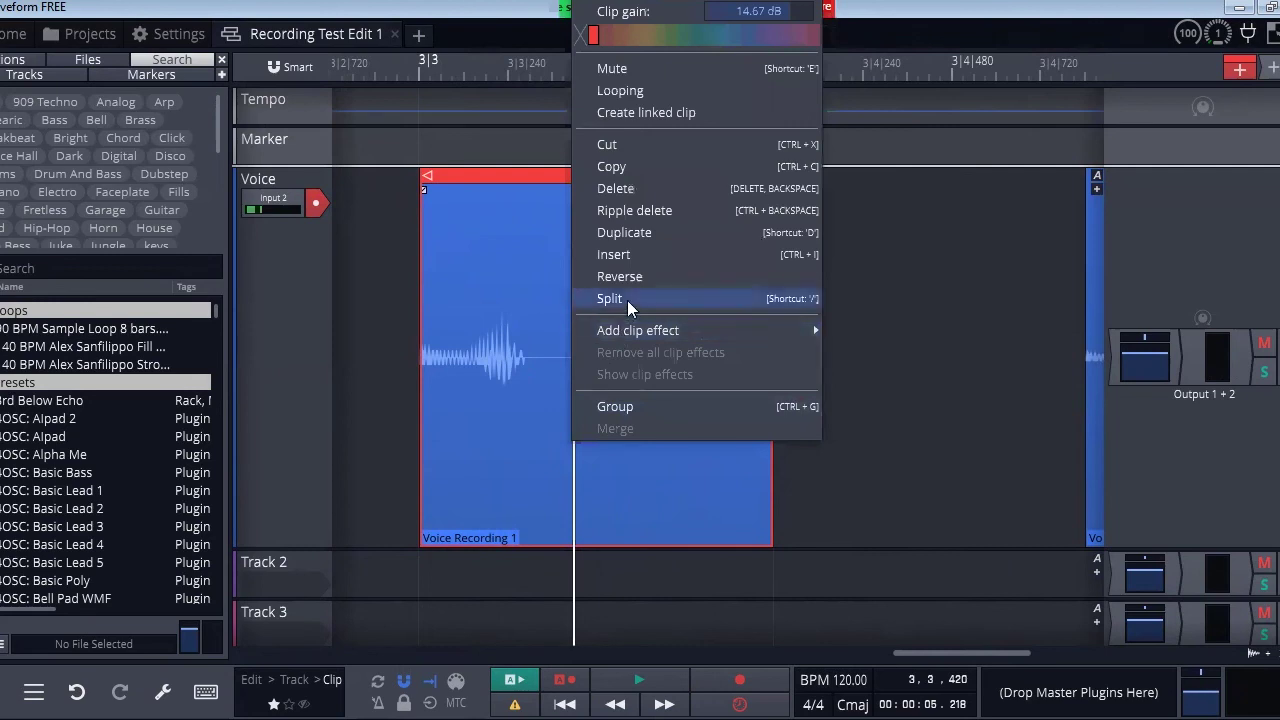
{"action": "key", "text": "Return"}
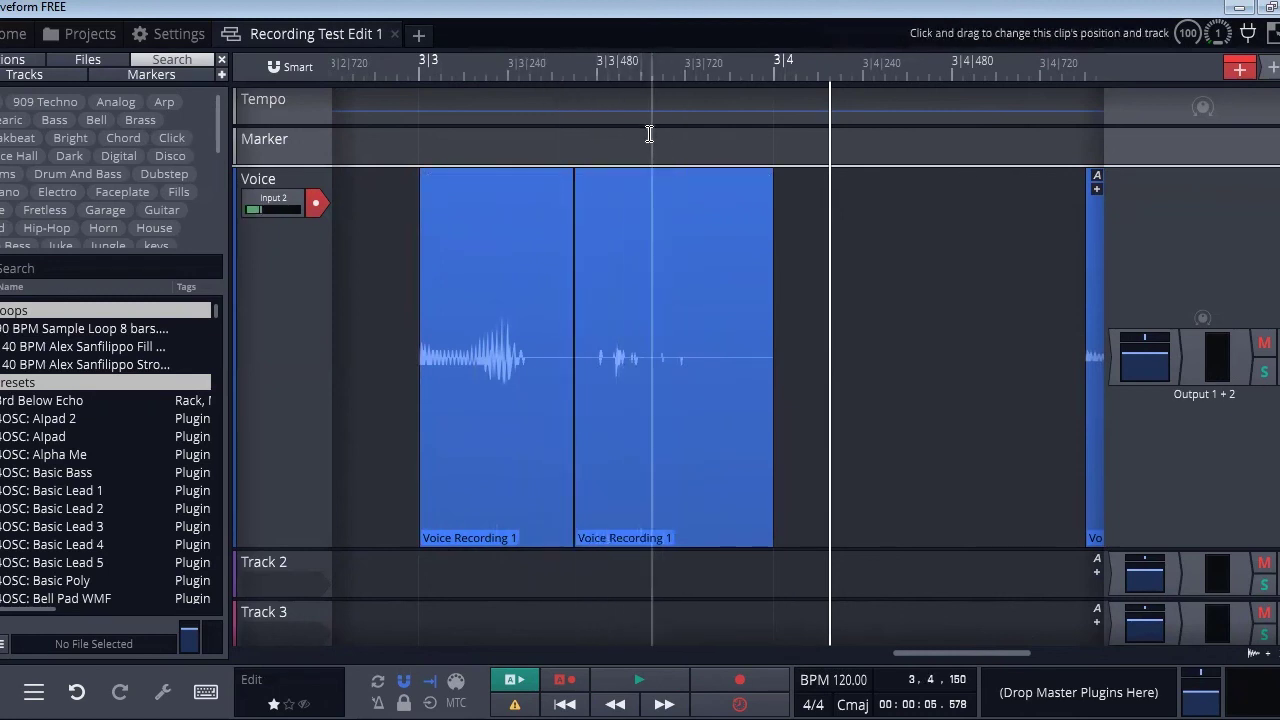
Move the second part of the split clip slightly later to leave a gap, and play the section from just before 3|3
{"action": "left_click_drag", "start_coordinate": [631, 176], "coordinate": [688, 176]}
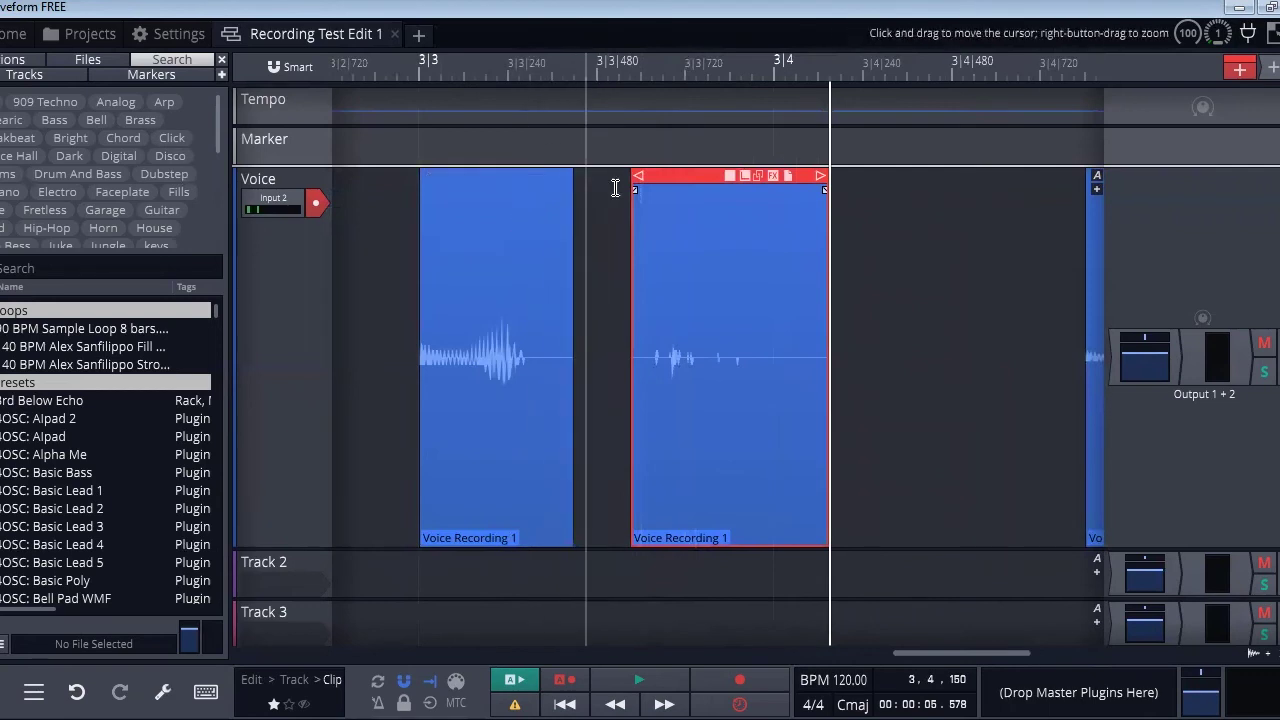
{"action": "left_click", "coordinate": [401, 65]}
{"action": "key", "text": "space"}
{"action": "key", "text": "space"}
{"action": "scroll", "coordinate": [401, 65], "scroll_direction": "up", "scroll_amount": 3}
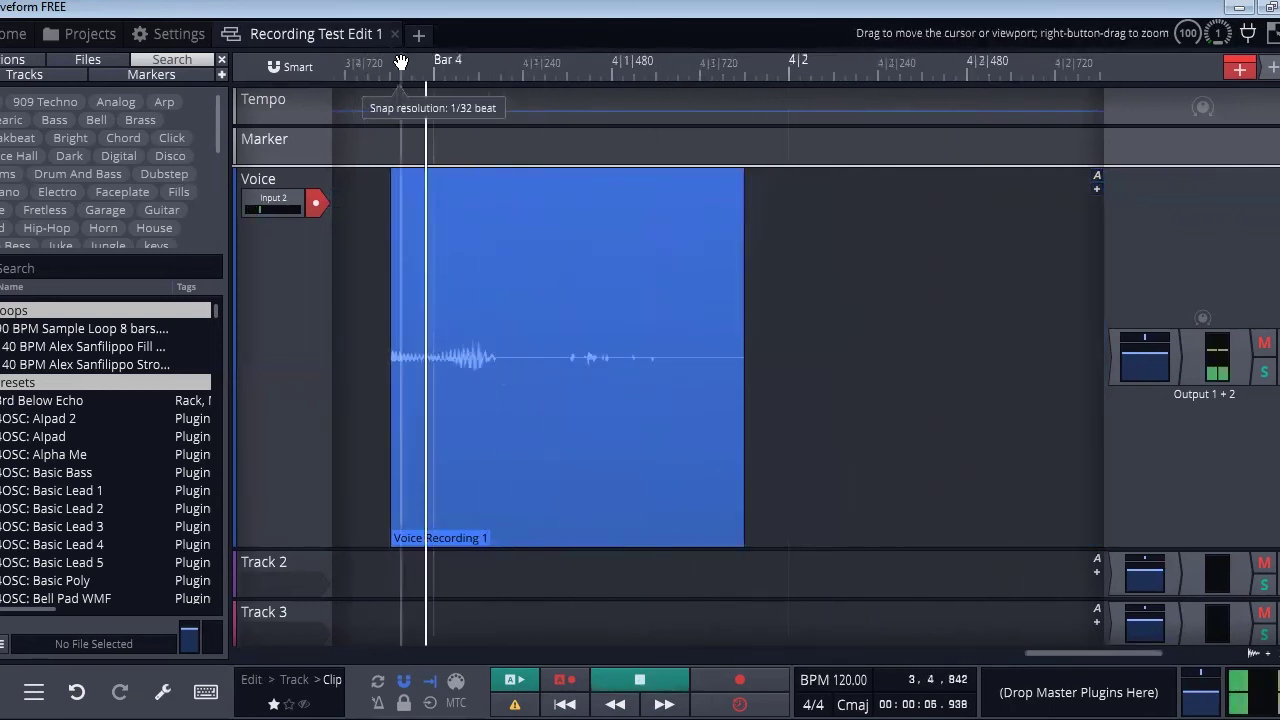
{"action": "scroll", "coordinate": [865, 500], "scroll_direction": "down", "scroll_amount": 4}
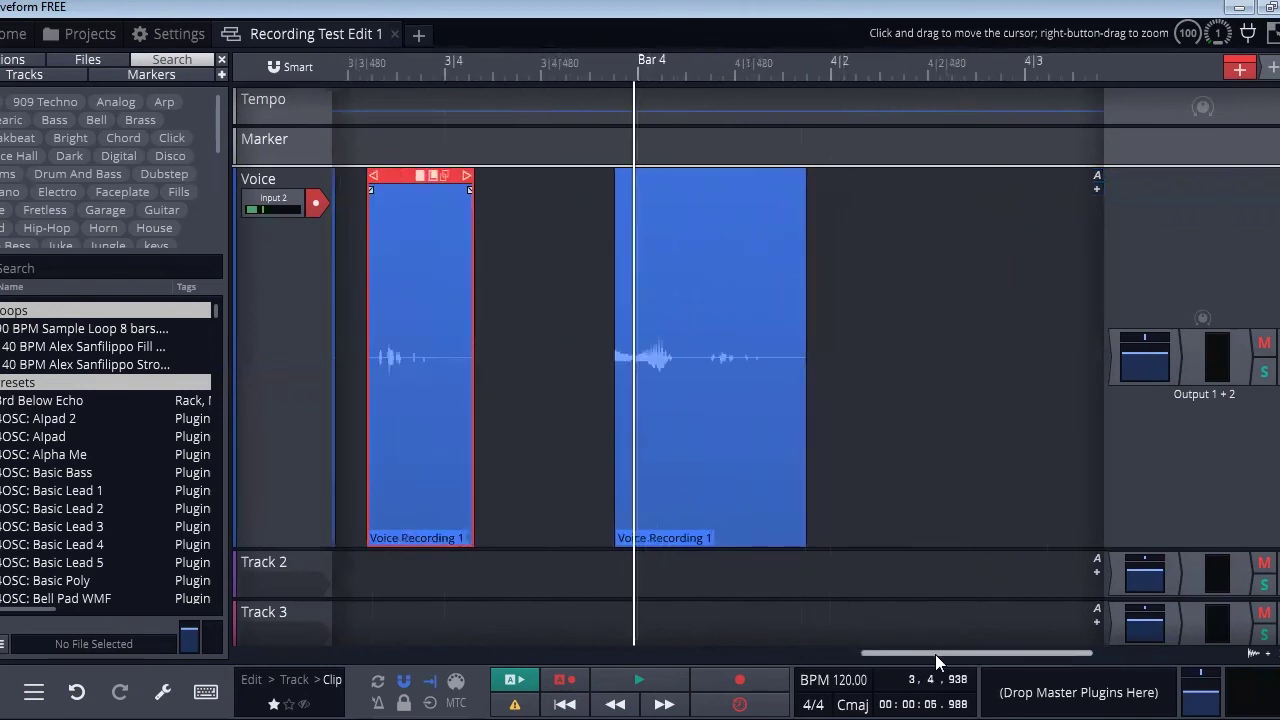
{"action": "left_click_drag", "start_coordinate": [935, 654], "coordinate": [875, 636]}
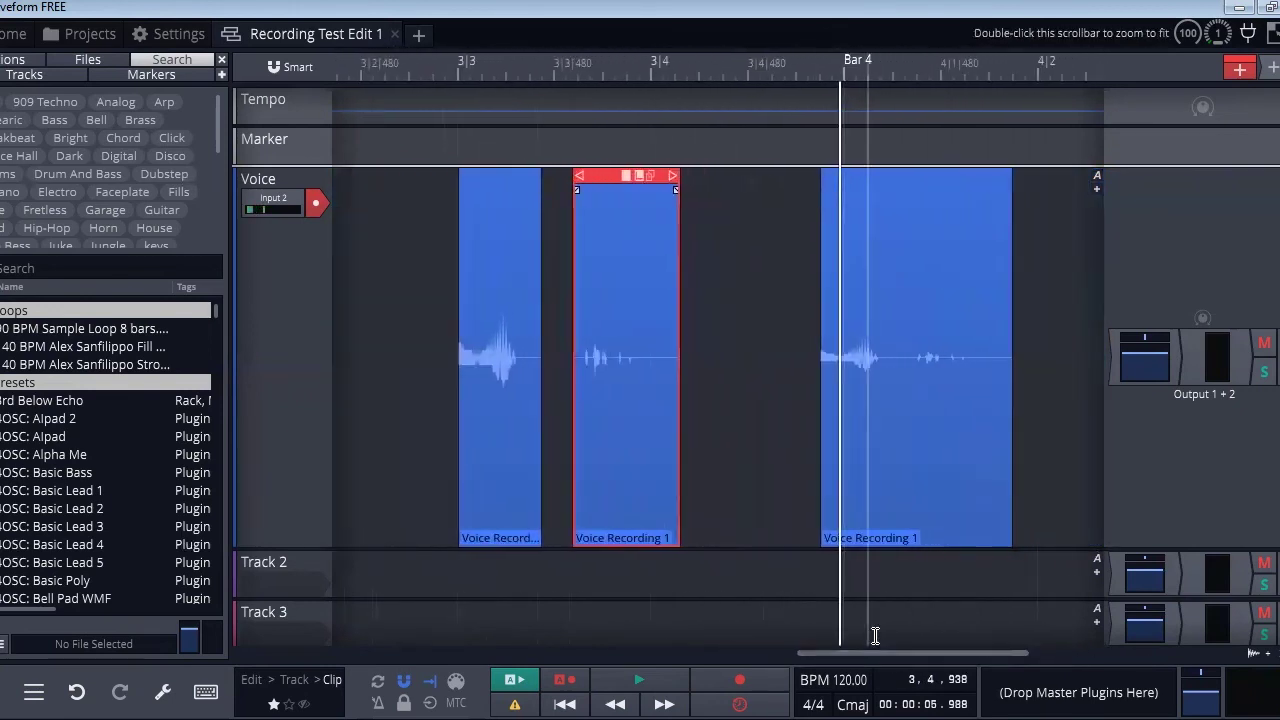